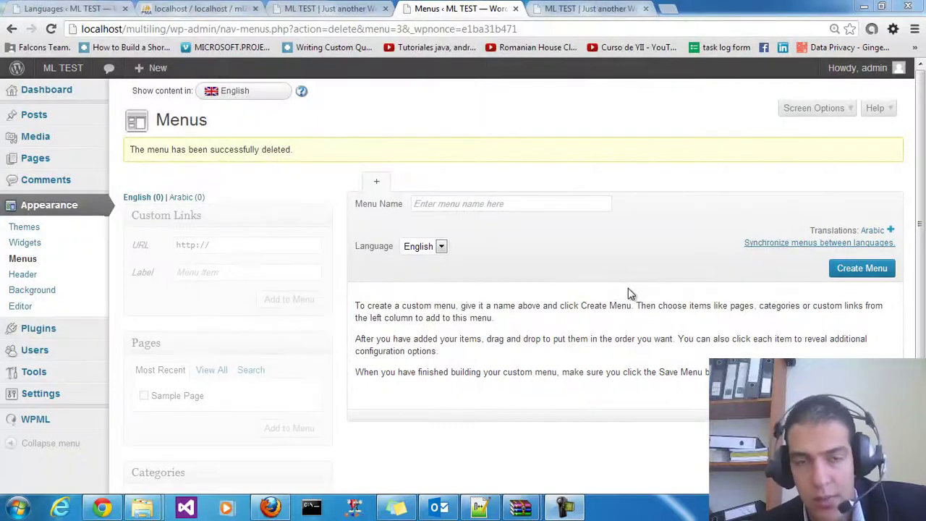
Refresh the Appearance > Menus page, then go to the site's front-page tab.
left_click(21, 258)
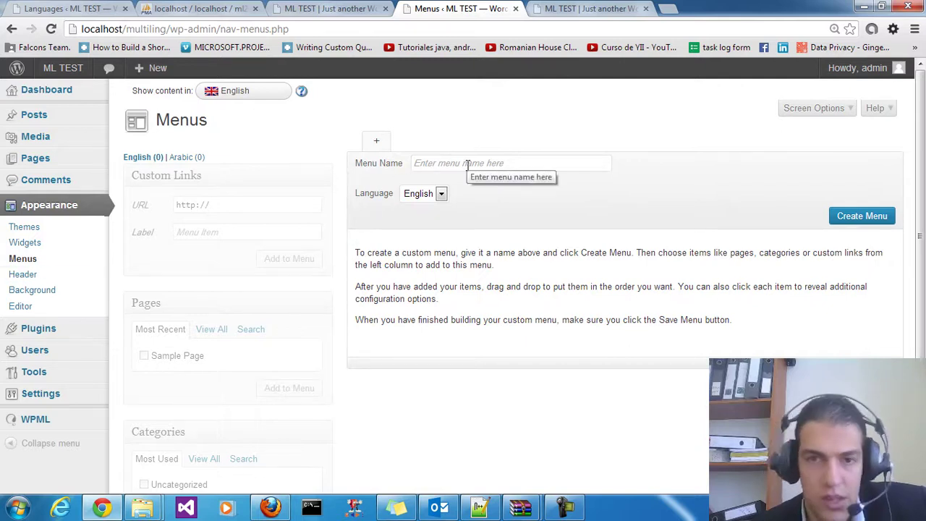
left_click(630, 8)
Reload the front page, then create an empty English menu named test-en.
right_click(643, 135)
left_click(672, 189)
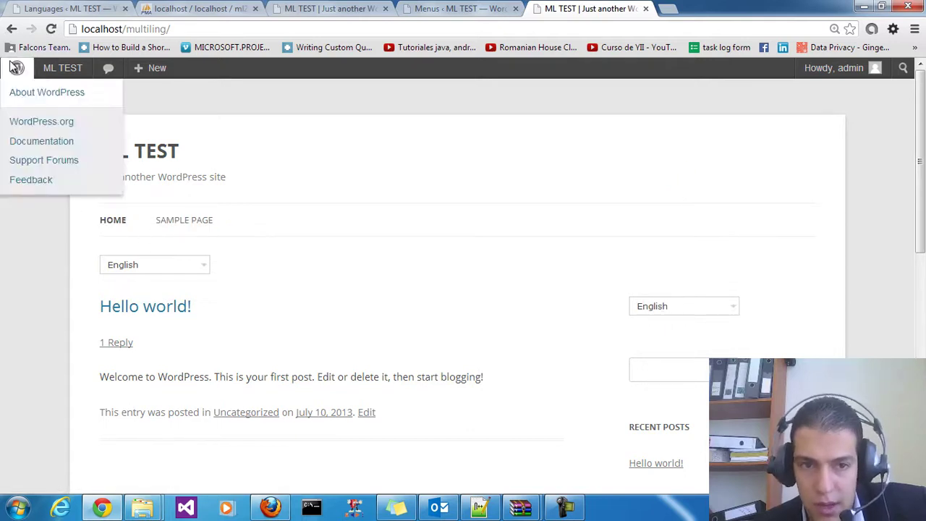
left_click(463, 7)
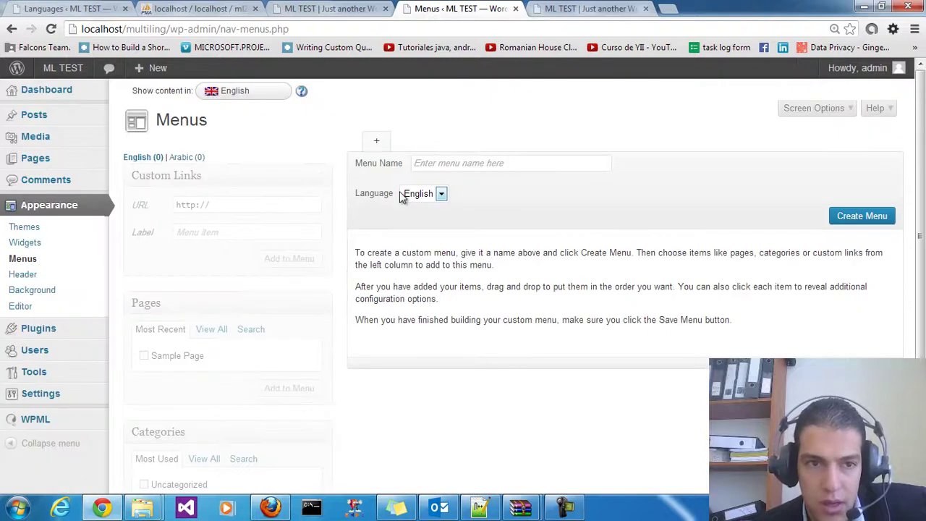
left_click(460, 163)
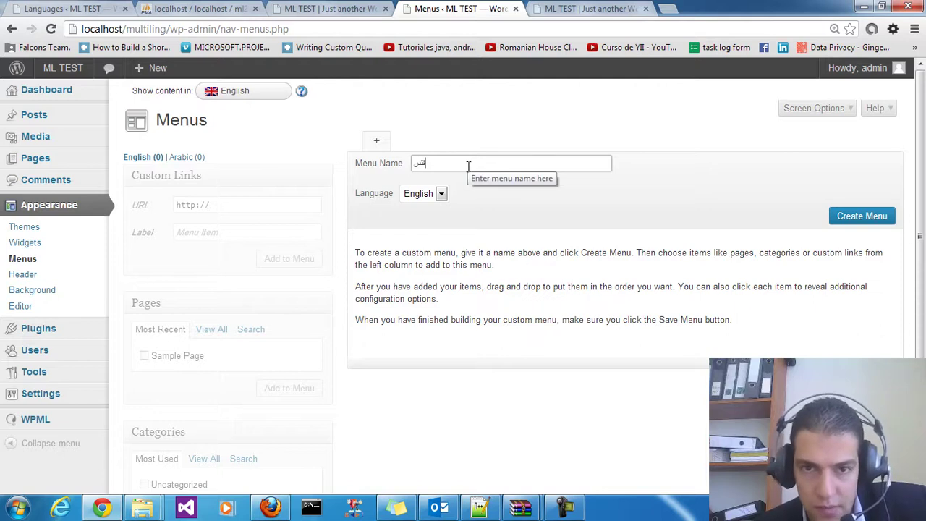
left_click_drag(468, 166, 418, 172)
type("test")
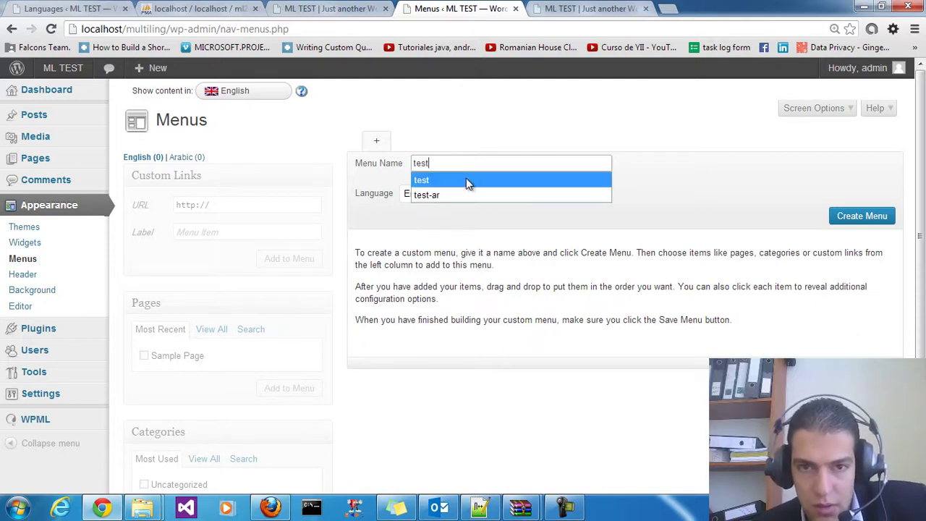
type("-en")
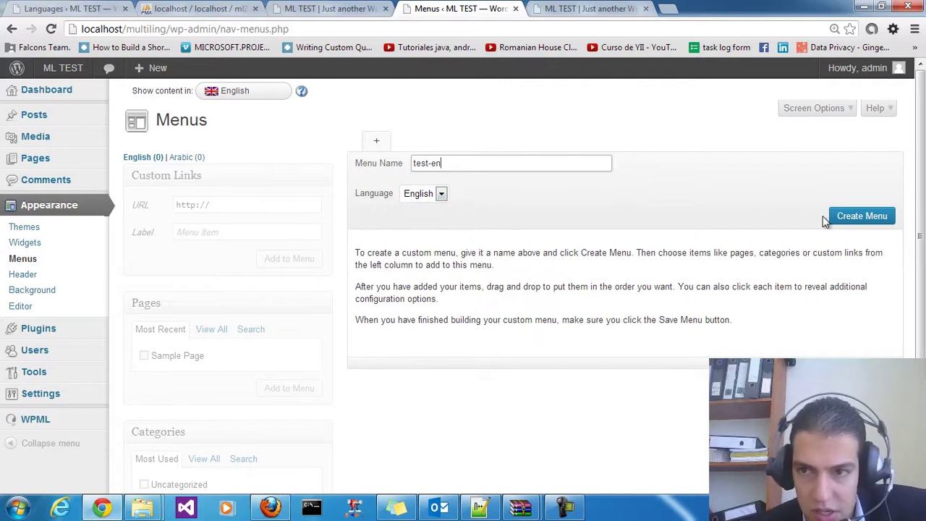
left_click(845, 221)
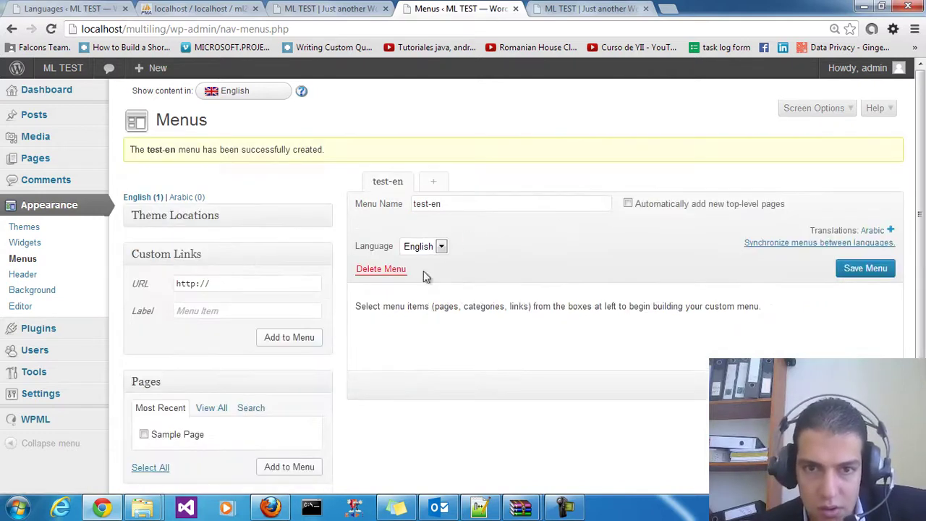
Fill in a custom link labelled HOME with the address home.
scroll(464, 270, "down", 1)
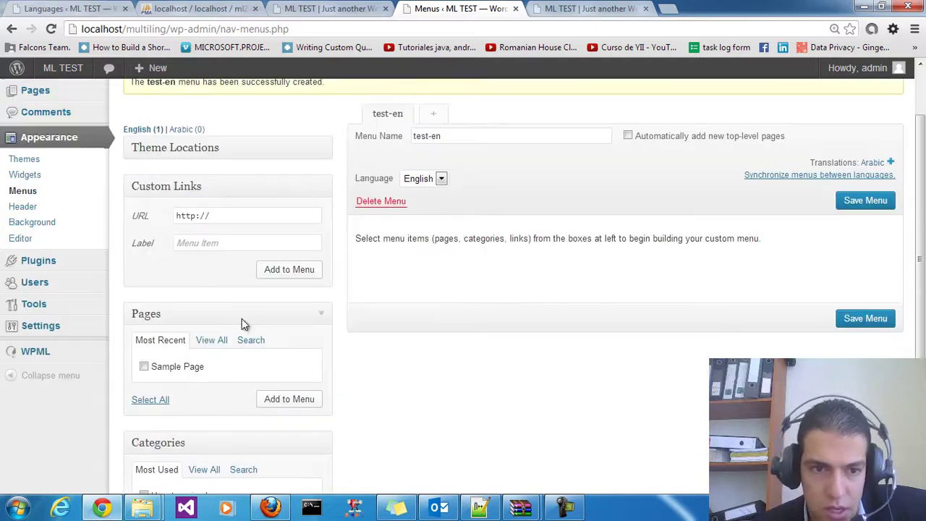
scroll(239, 373, "up", 1)
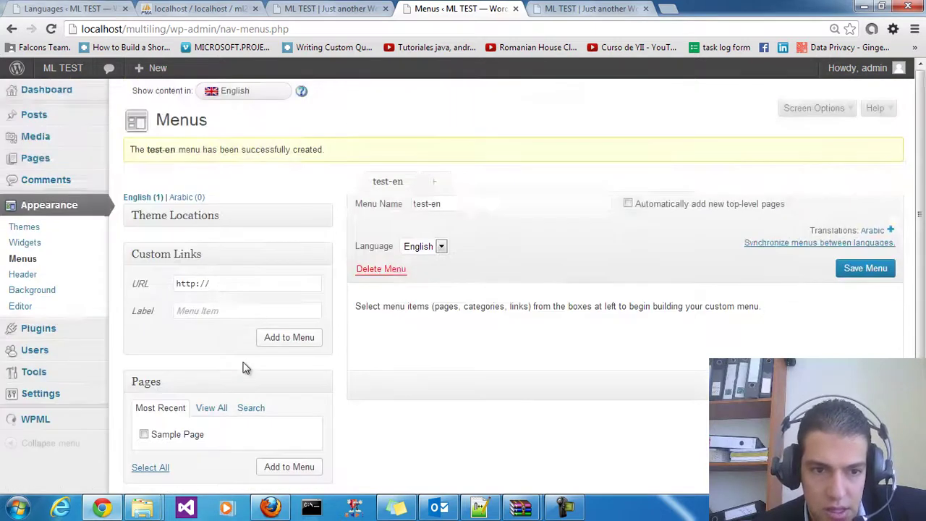
left_click(233, 282)
scroll(216, 383, "down", 2)
scroll(226, 369, "up", 2)
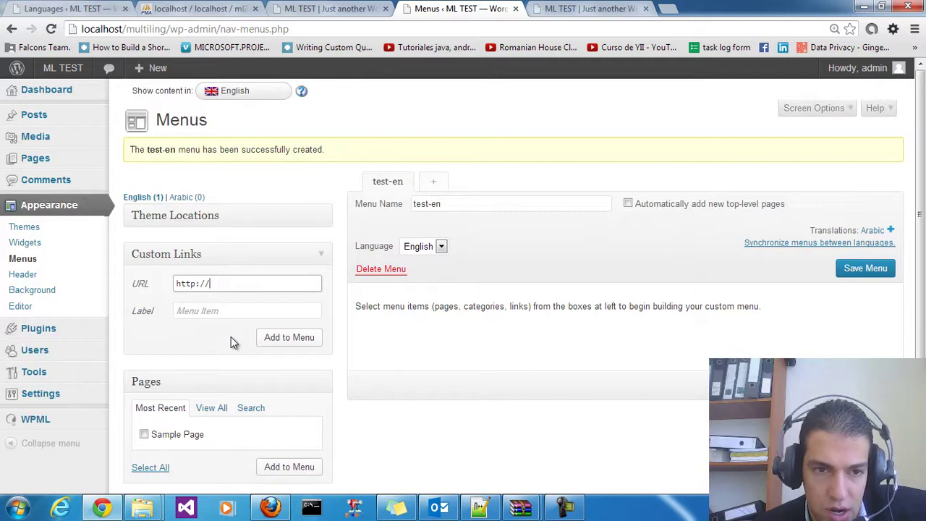
left_click(222, 309)
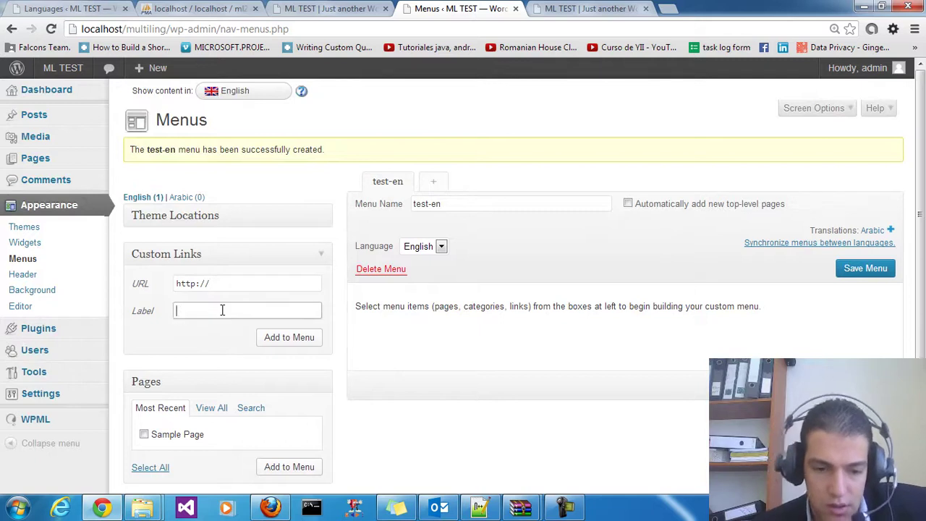
type("HO")
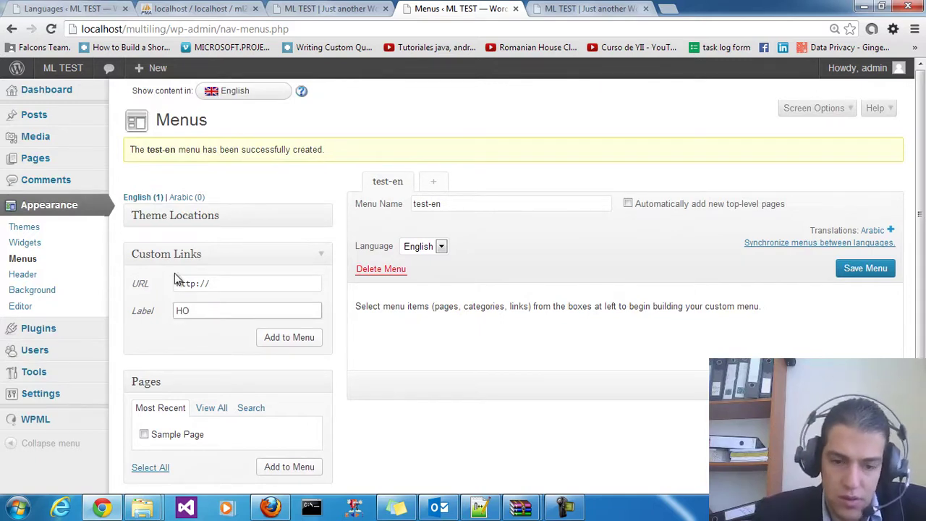
type("ME")
double_click(220, 311)
key("shift+Tab")
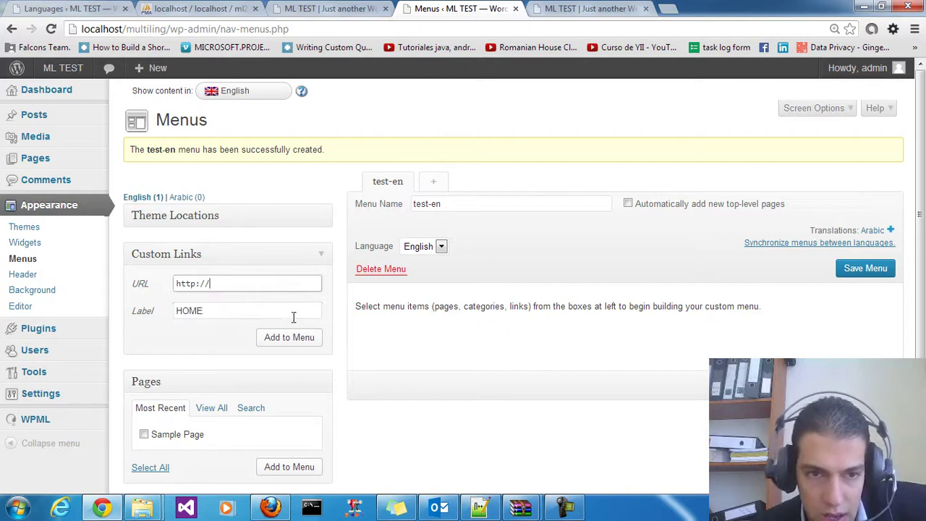
type("home")
left_click(285, 335)
Add an AboutUS custom link, reusing its label as the URL, and save test-en.
left_click(227, 310)
type("About")
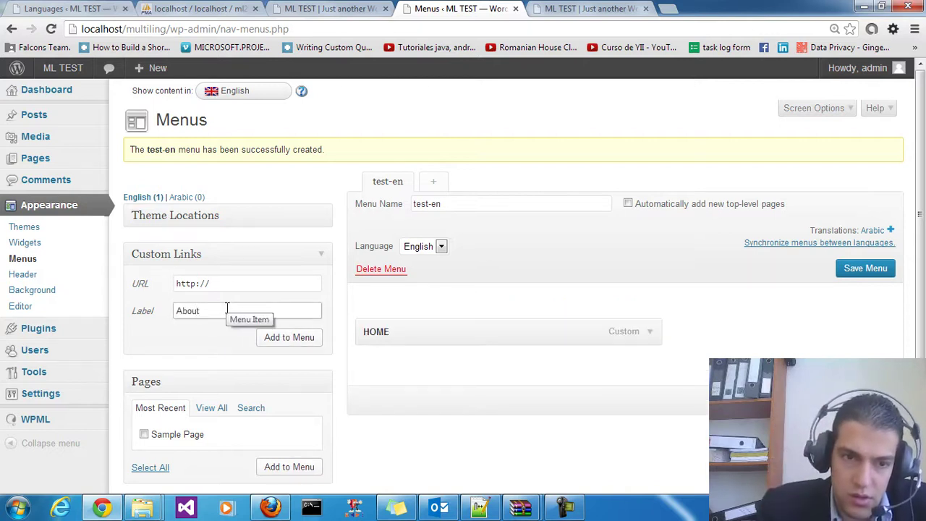
double_click(226, 310)
key("ctrl+c")
left_click(250, 282)
key("ctrl+v")
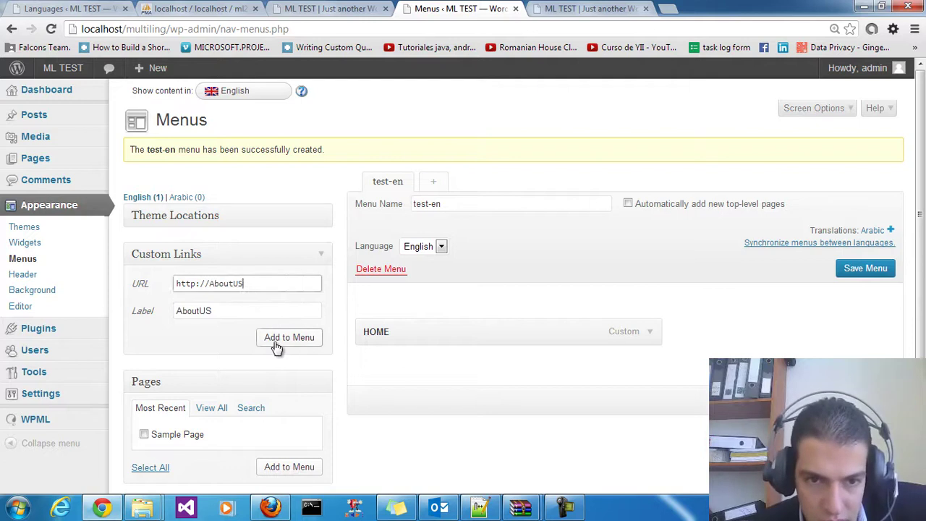
left_click(277, 339)
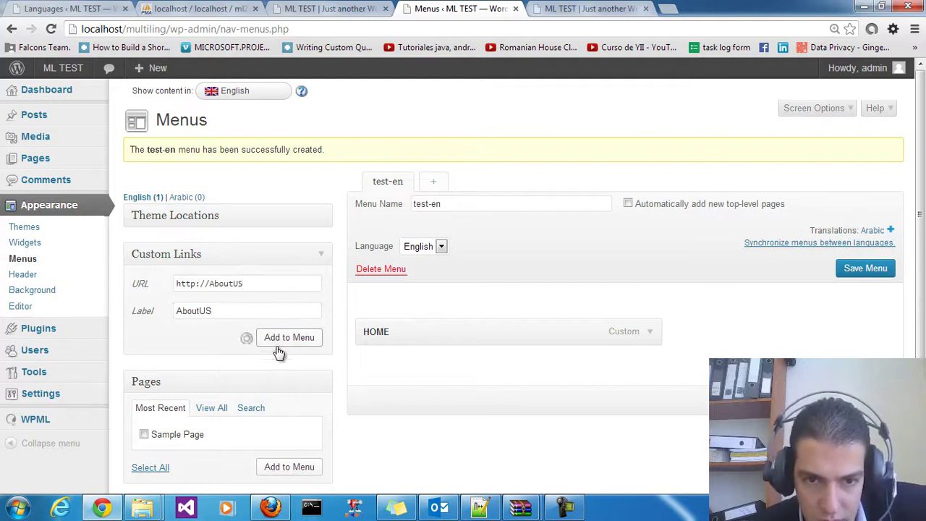
left_click(868, 268)
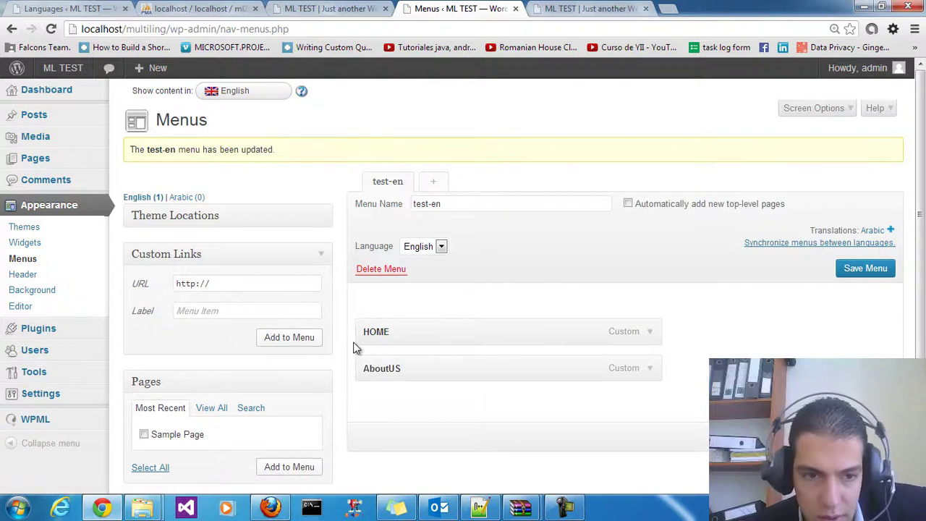
scroll(361, 340, "down", 1)
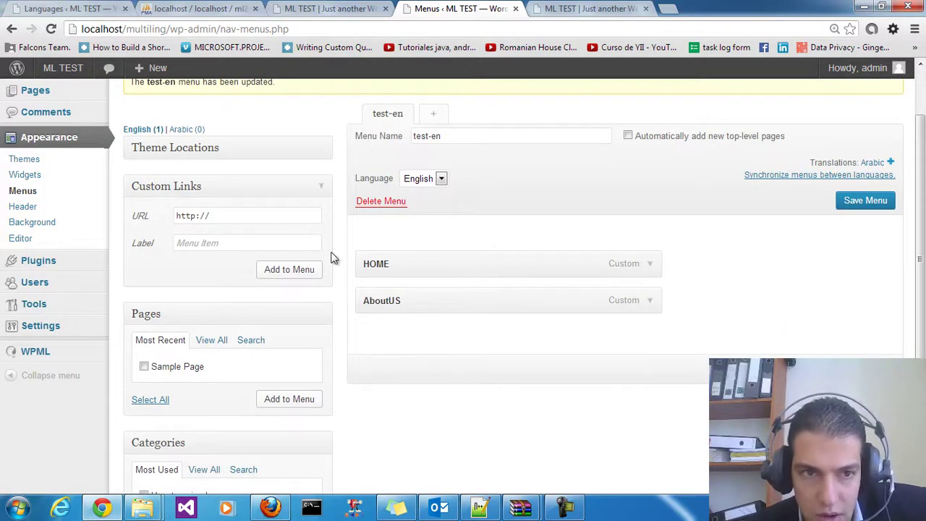
scroll(331, 257, "up", 1)
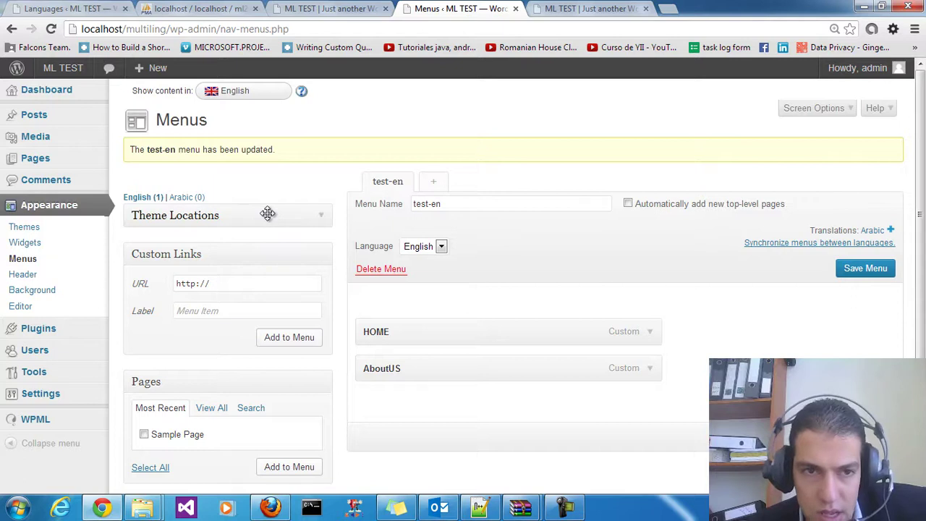
left_click(272, 211)
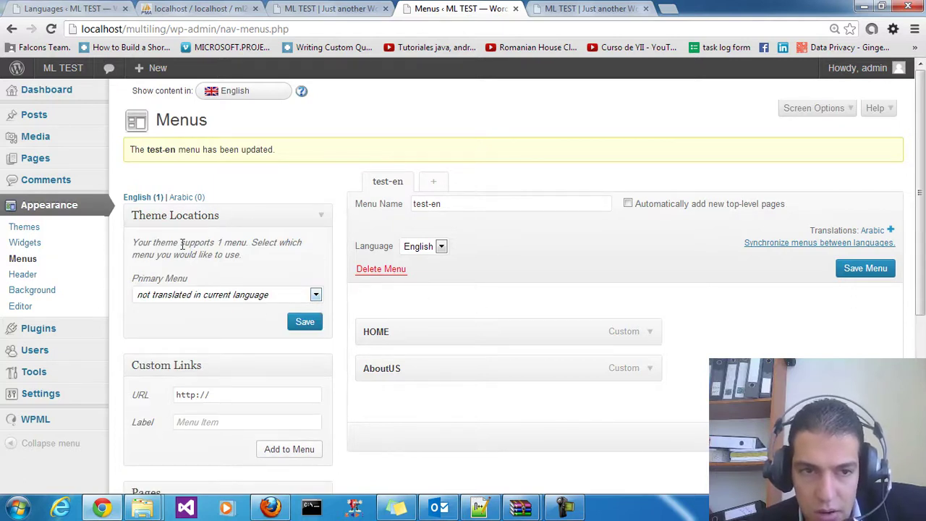
left_click(220, 215)
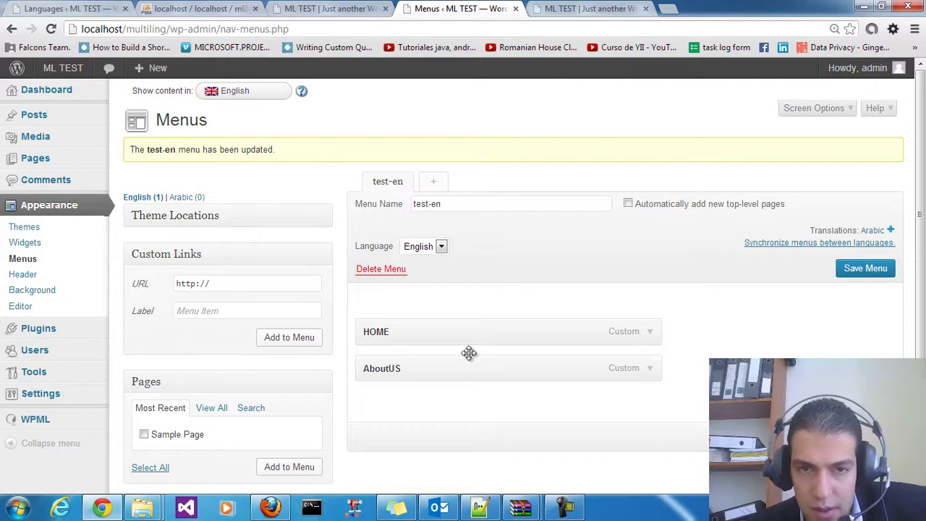
scroll(430, 373, "down", 1)
scroll(539, 286, "up", 1)
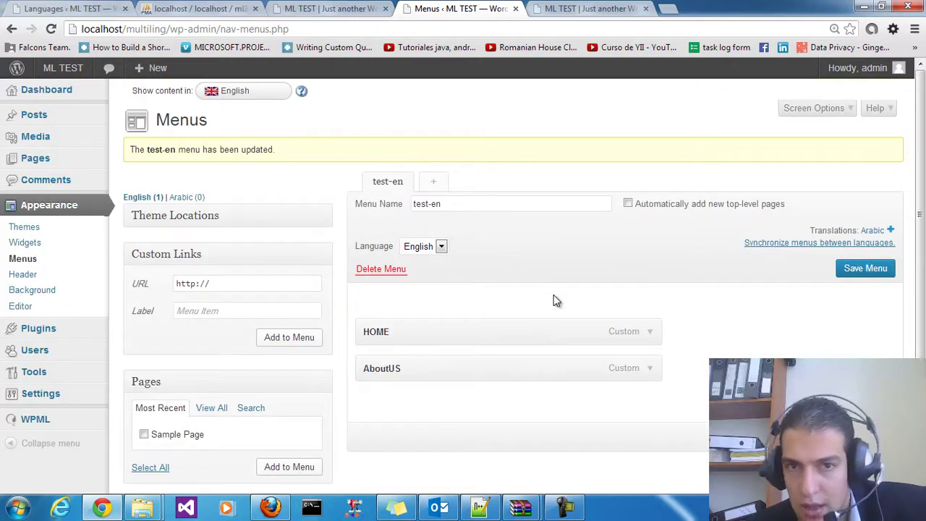
From test-en's Arabic translation link, create the Arabic menu test-ar.
left_click(873, 233)
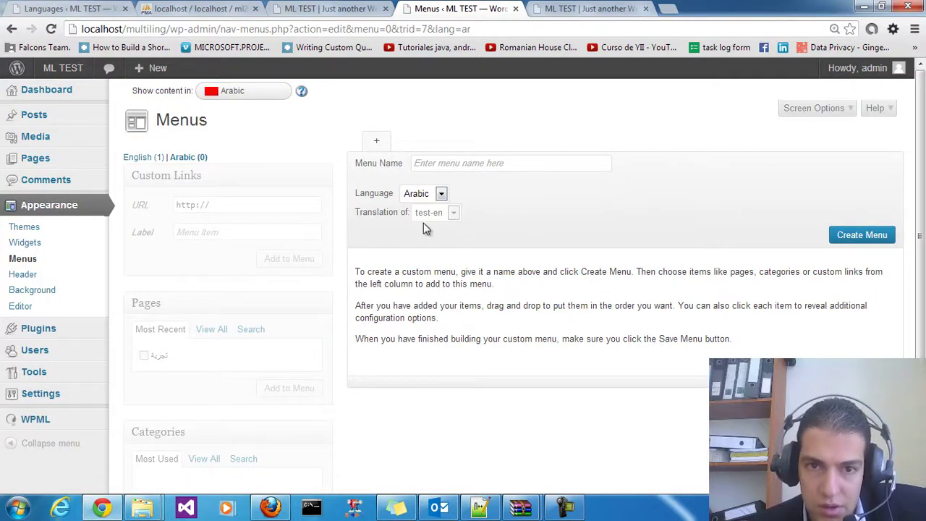
left_click(453, 166)
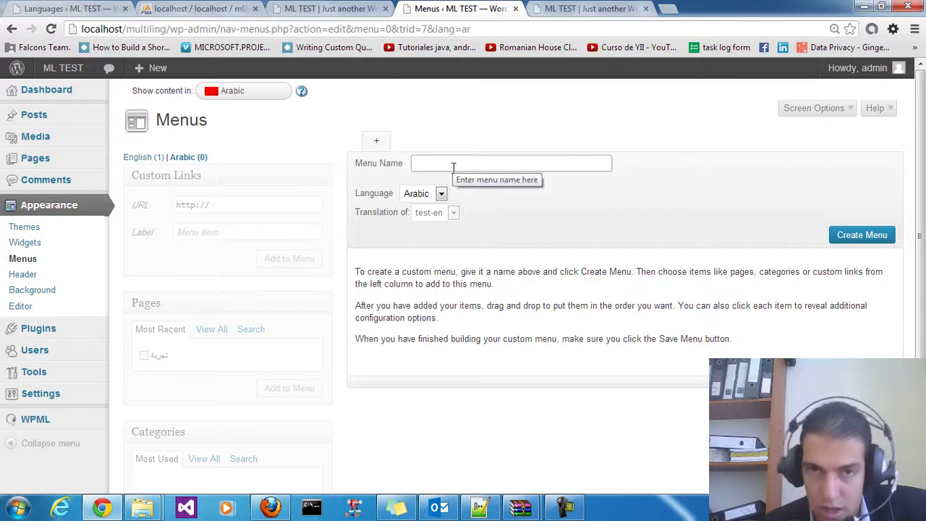
type("test-ar")
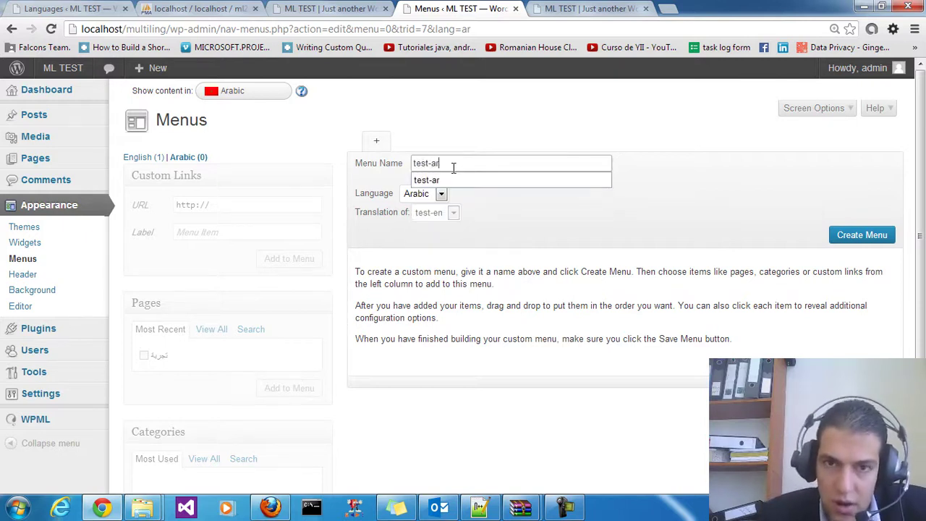
key("Down")
key("Return")
left_click(857, 239)
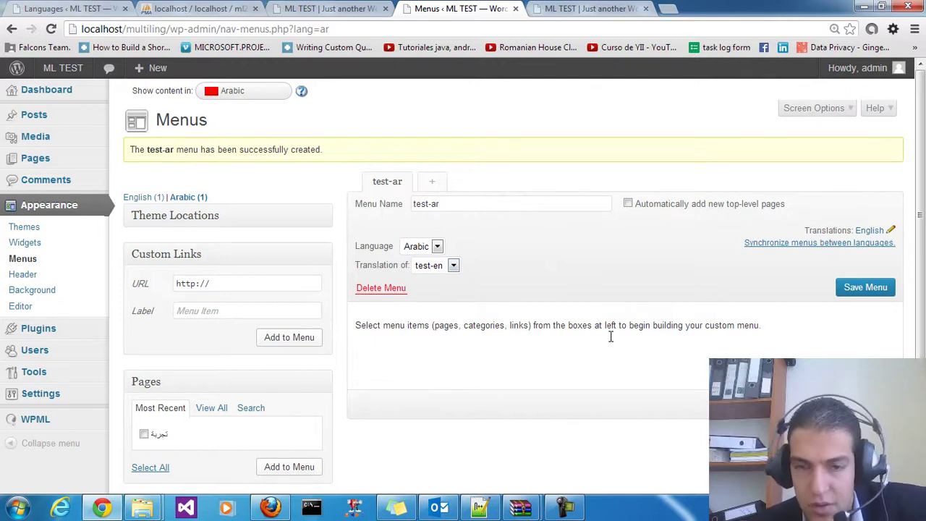
scroll(496, 325, "down", 2)
scroll(523, 312, "up", 2)
scroll(434, 321, "down", 2)
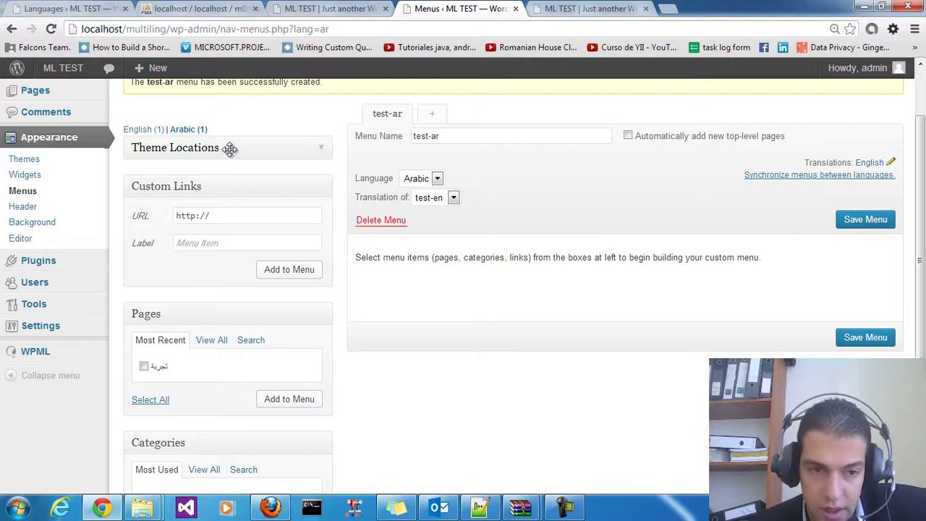
scroll(287, 279, "down", 2)
scroll(244, 341, "up", 2)
left_click(197, 243)
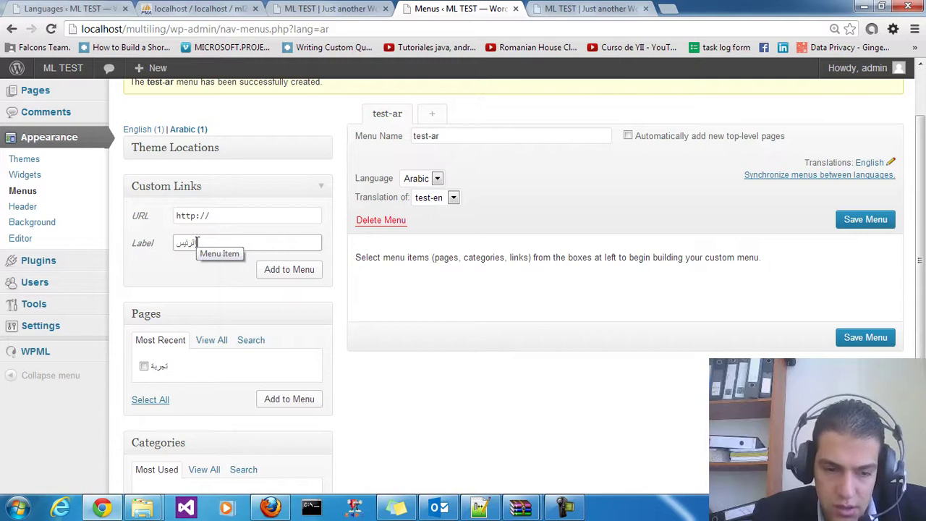
double_click(197, 242)
key("ctrl+c")
left_click(240, 217)
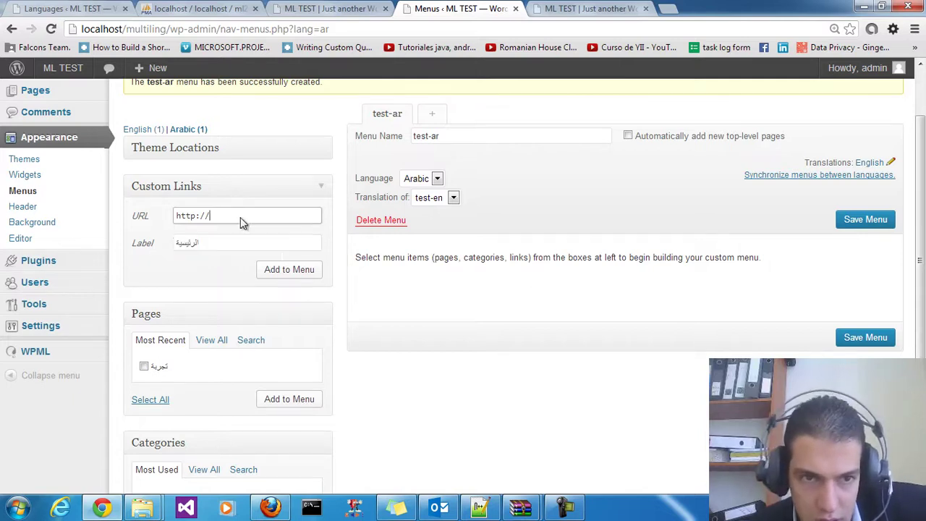
key("ctrl+v")
left_click(289, 273)
left_click(234, 241)
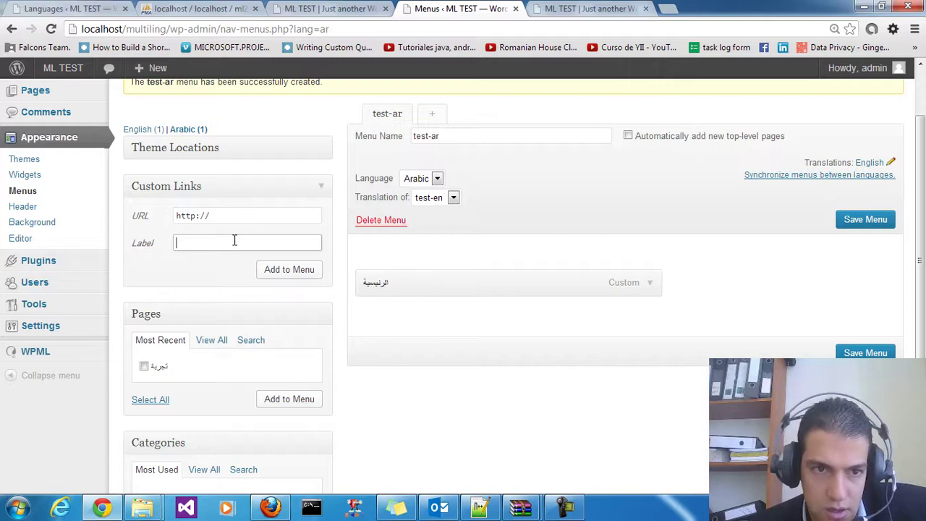
left_click(860, 353)
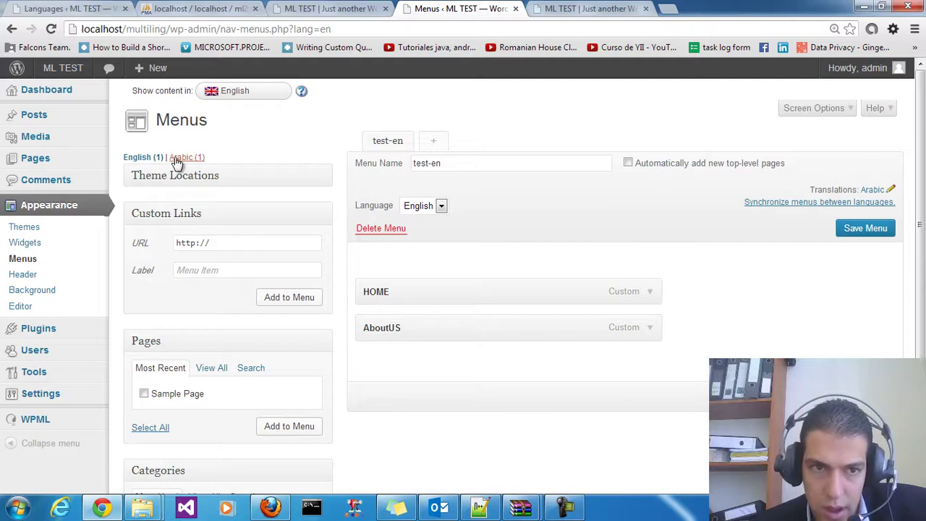
Add the حول الموقع custom link to test-ar the same way and save the menu.
left_click(177, 159)
left_click(216, 269)
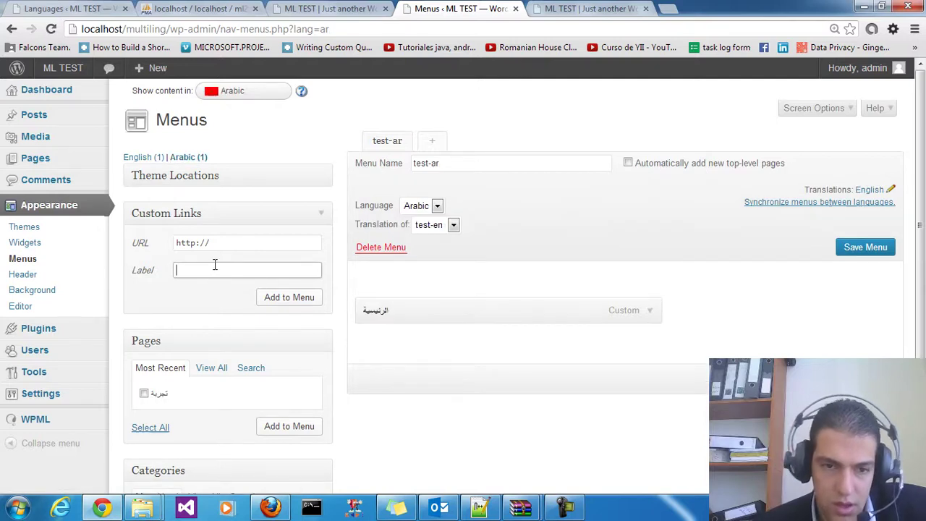
type("عول الموقع")
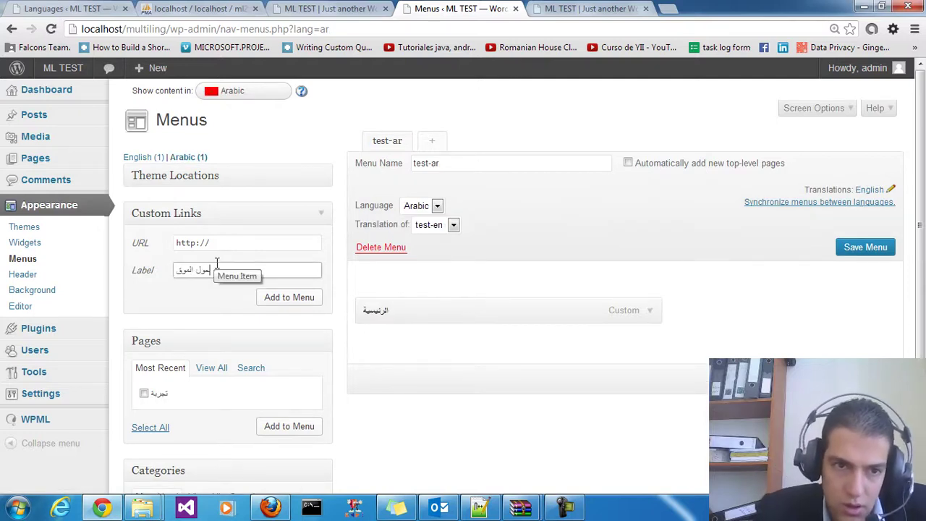
key("ctrl+a")
left_click(232, 246)
key("ctrl+v")
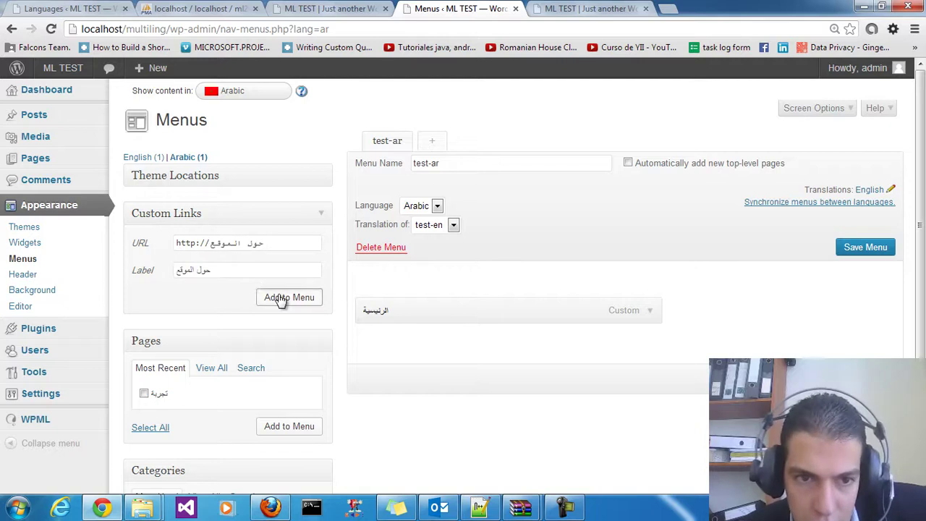
left_click(279, 297)
scroll(398, 340, "down", 1)
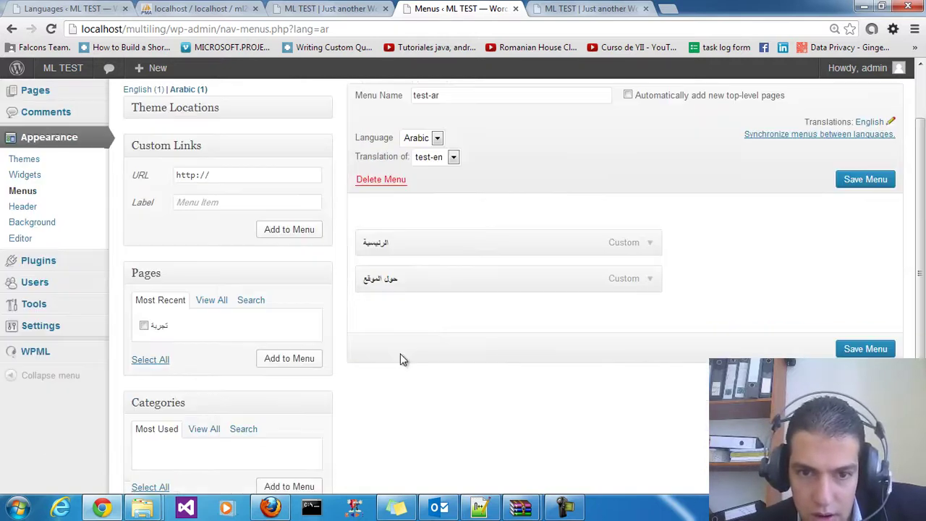
left_click(865, 348)
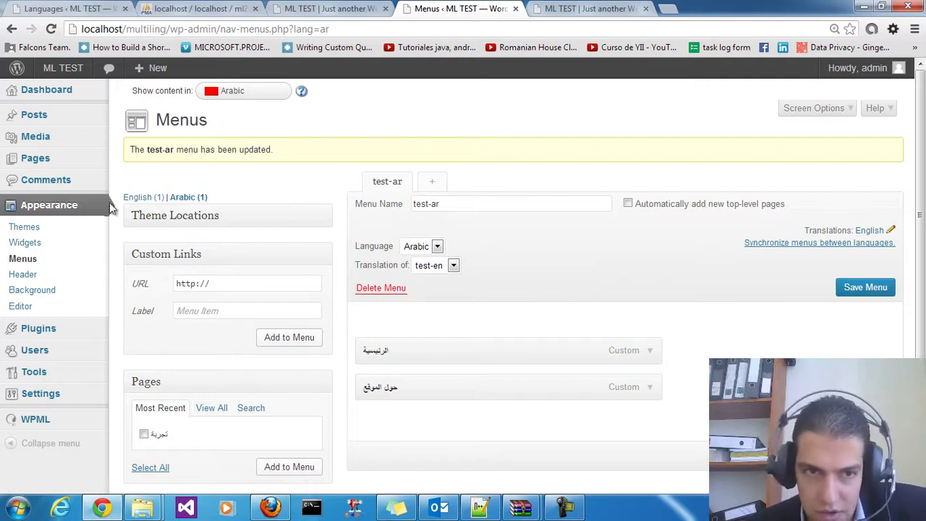
Assign test-ar to the Arabic Primary Menu theme location and save.
left_click(137, 197)
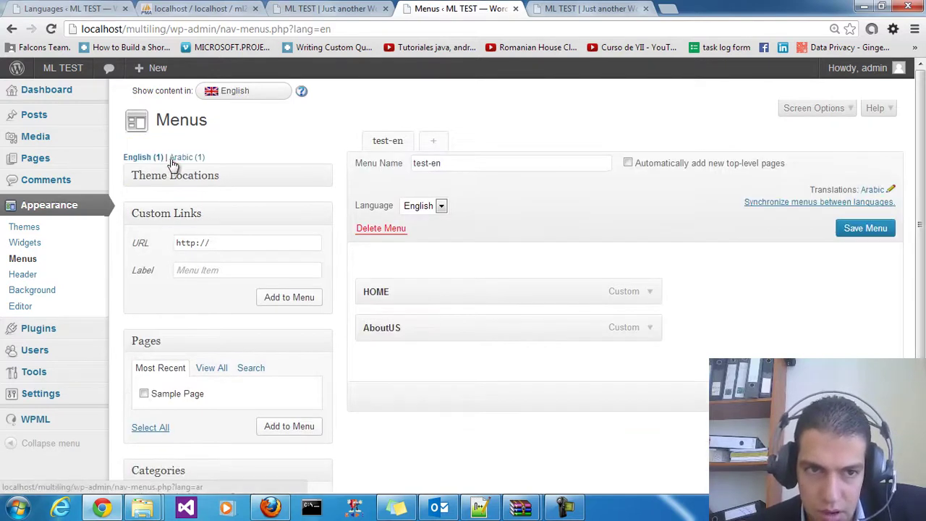
left_click(182, 158)
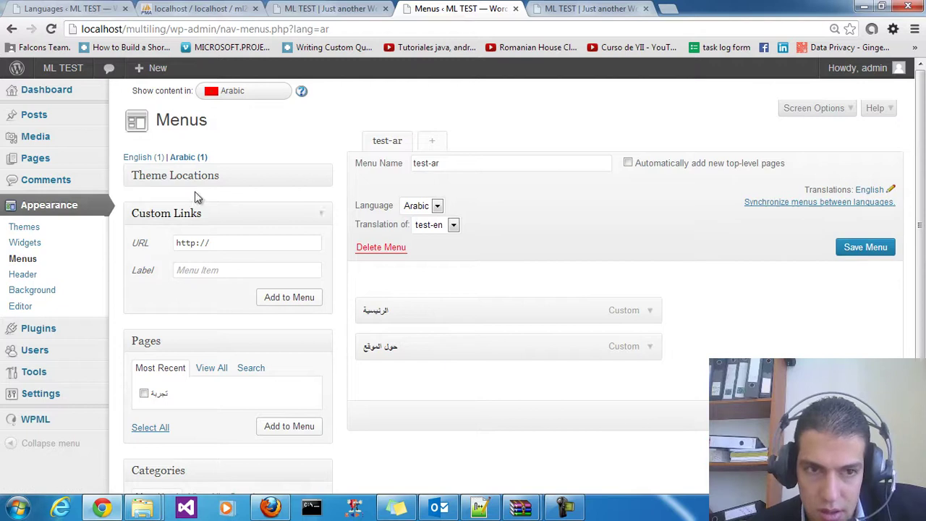
left_click(195, 177)
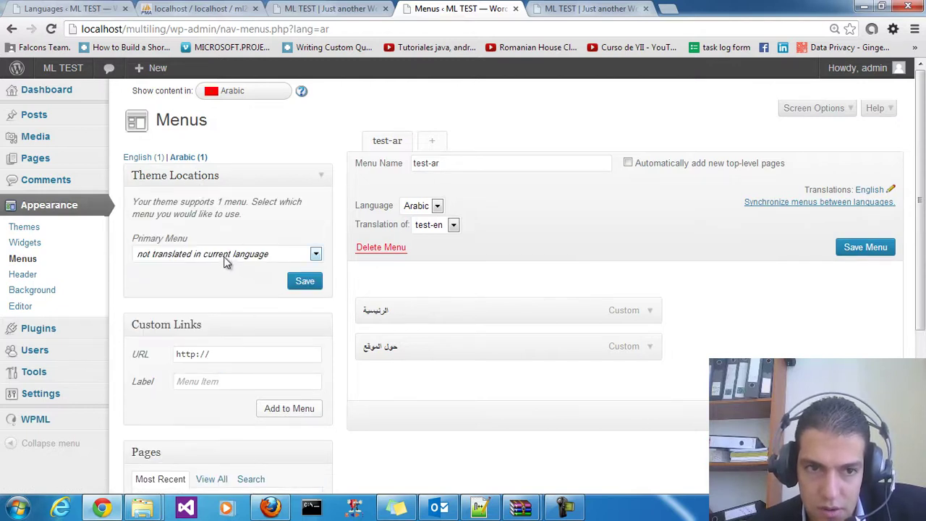
left_click(175, 255)
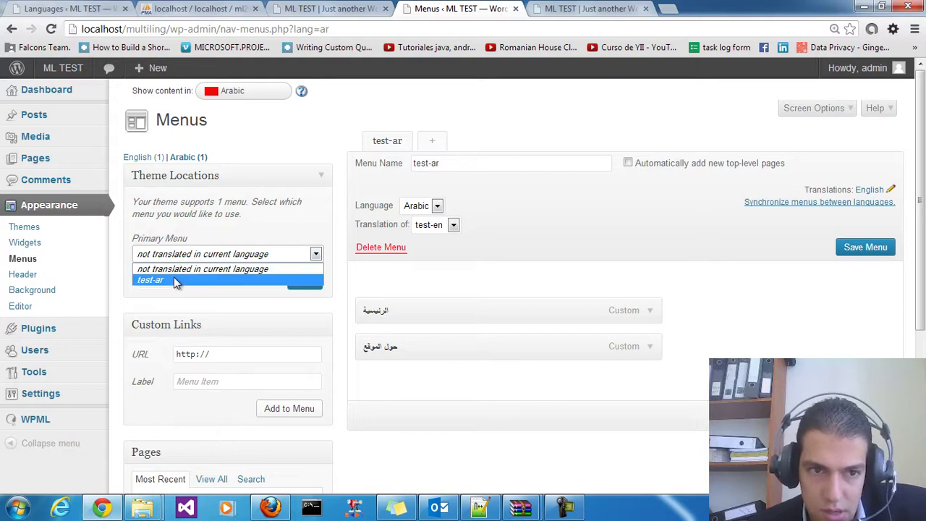
left_click(174, 281)
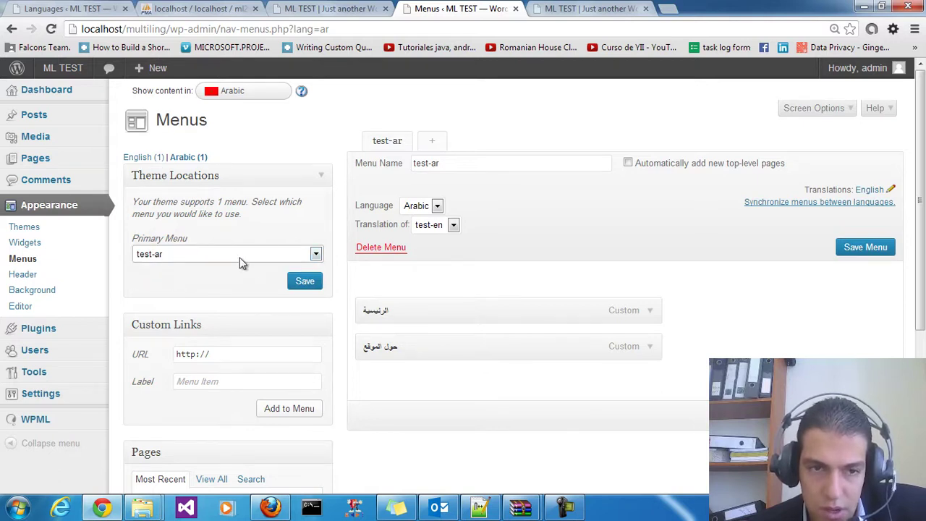
left_click(299, 282)
Keep test-en as the English Primary Menu location.
left_click(143, 159)
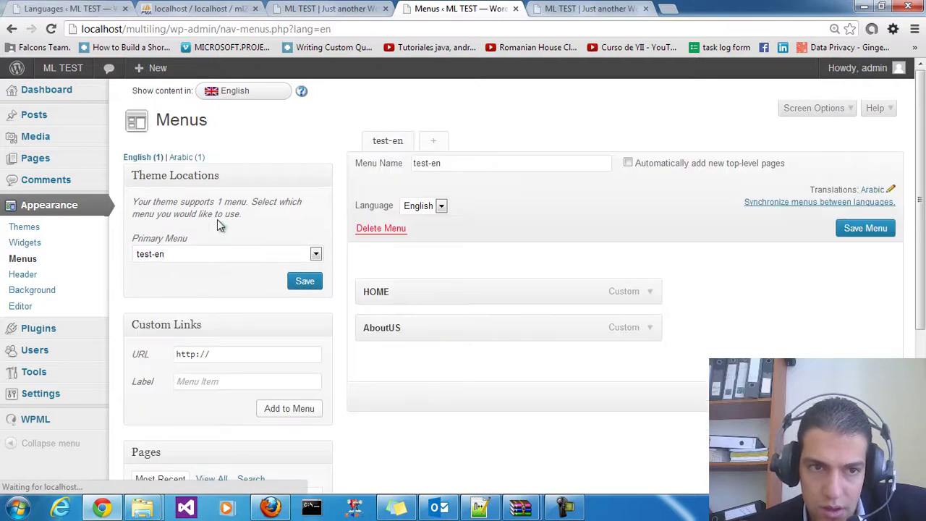
left_click(196, 252)
left_click(149, 280)
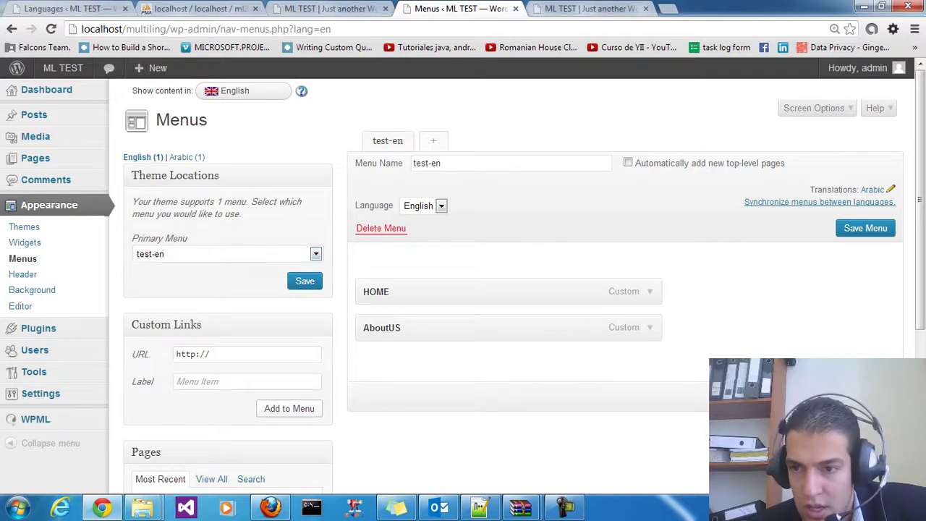
Reload the front page and switch its language to العربية (Arabic).
left_click(555, 8)
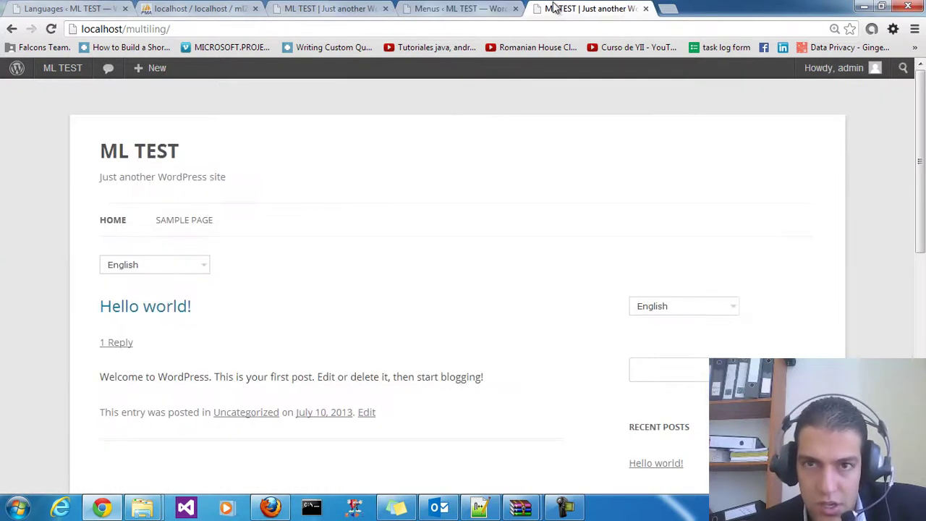
left_click(141, 160)
left_click(205, 265)
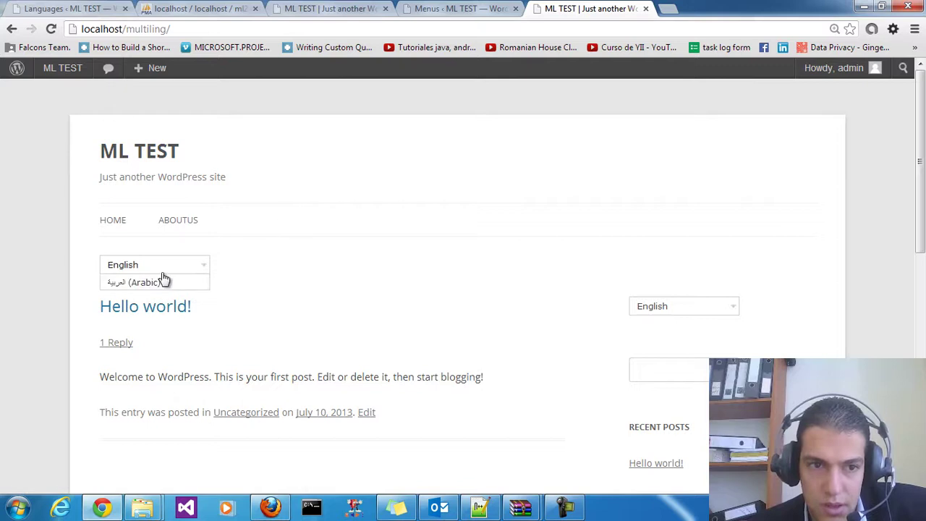
left_click(120, 287)
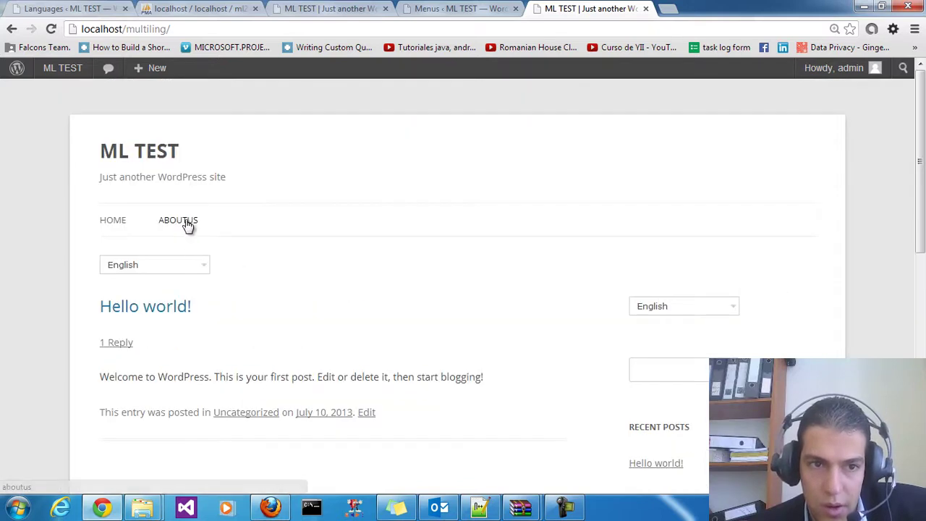
left_click(166, 265)
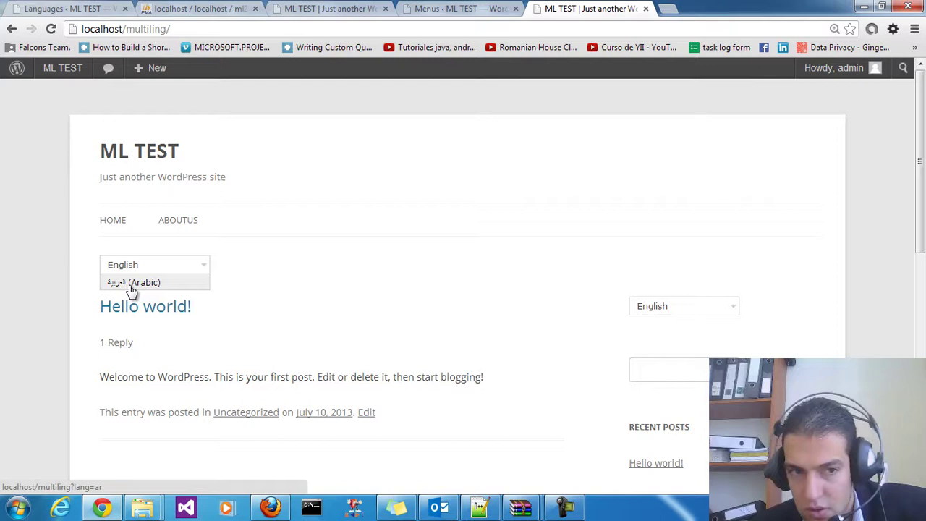
left_click(136, 286)
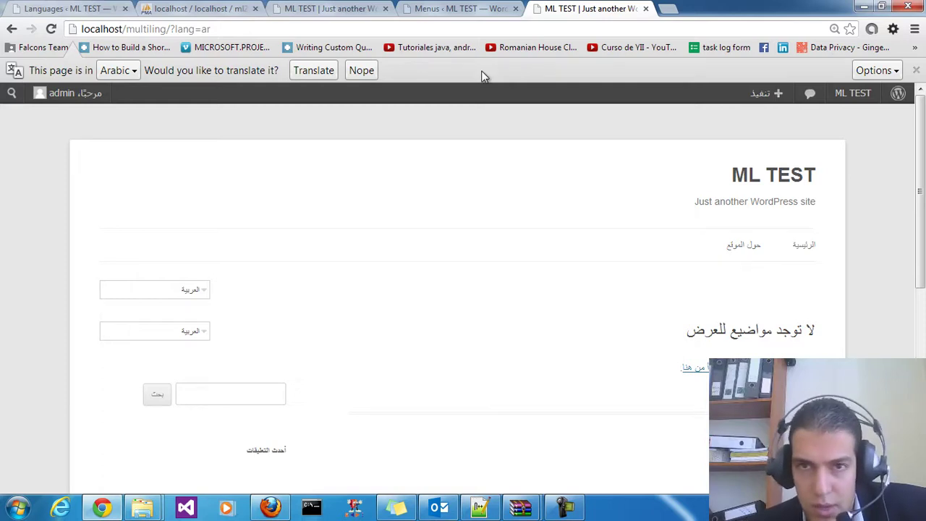
mouse_move(843, 94)
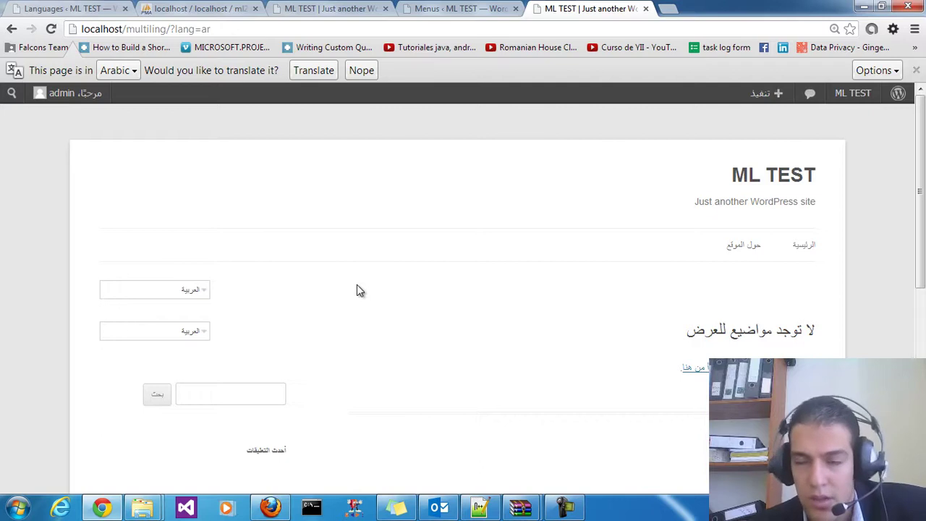
scroll(571, 318, "down", 5)
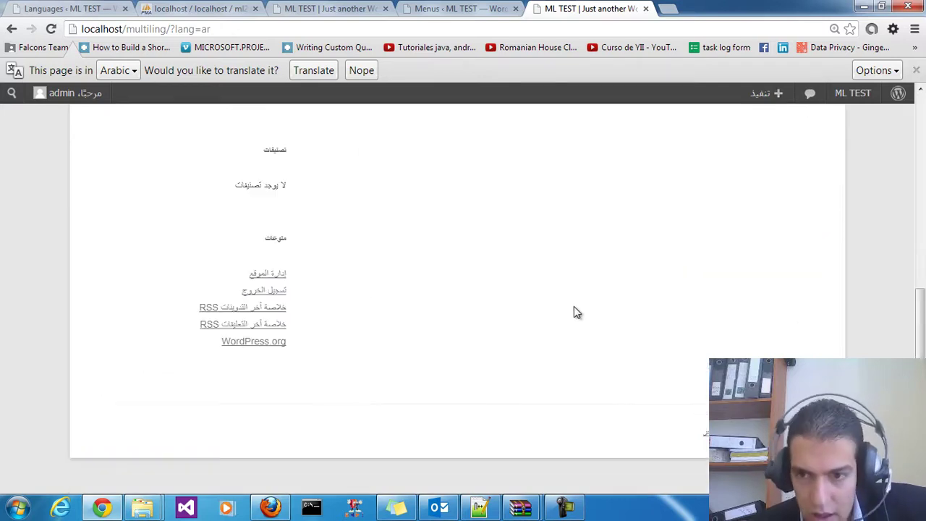
right_click(776, 433)
left_click(803, 425)
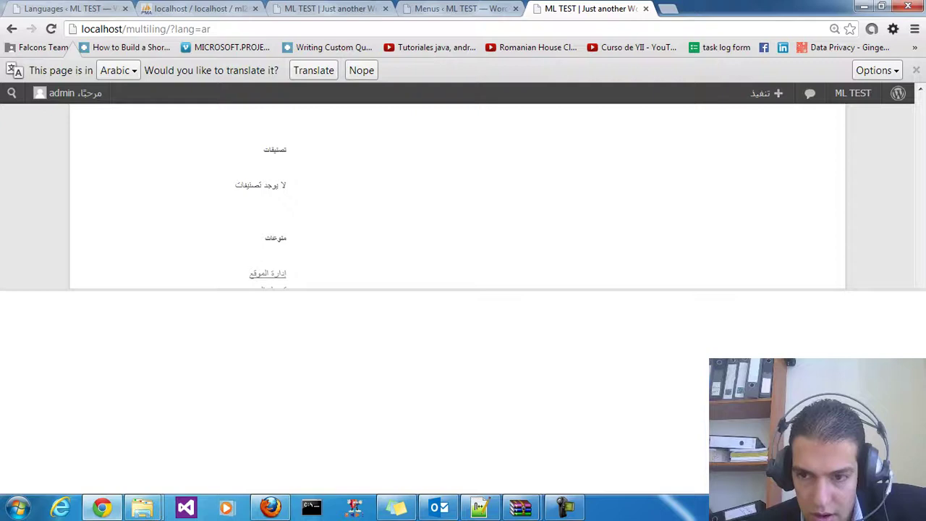
left_click(916, 299)
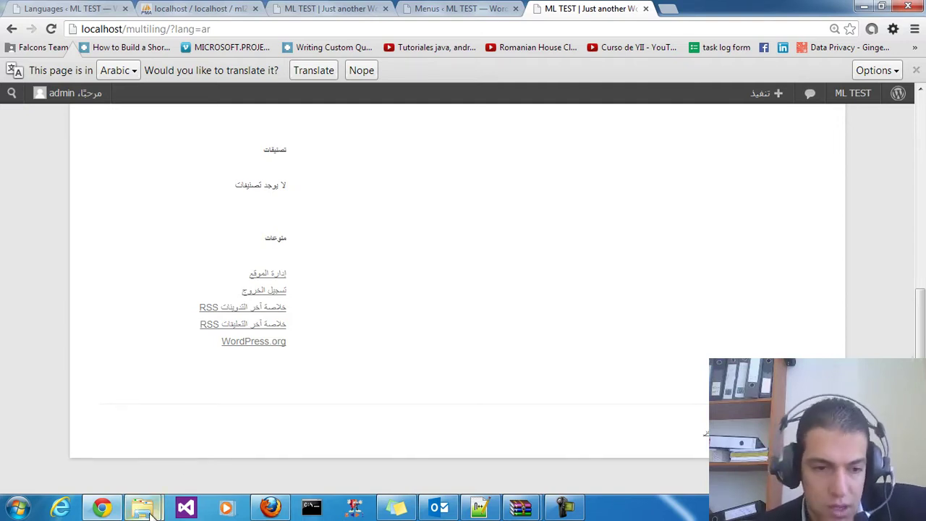
mouse_move(142, 506)
mouse_move(238, 446)
mouse_move(112, 436)
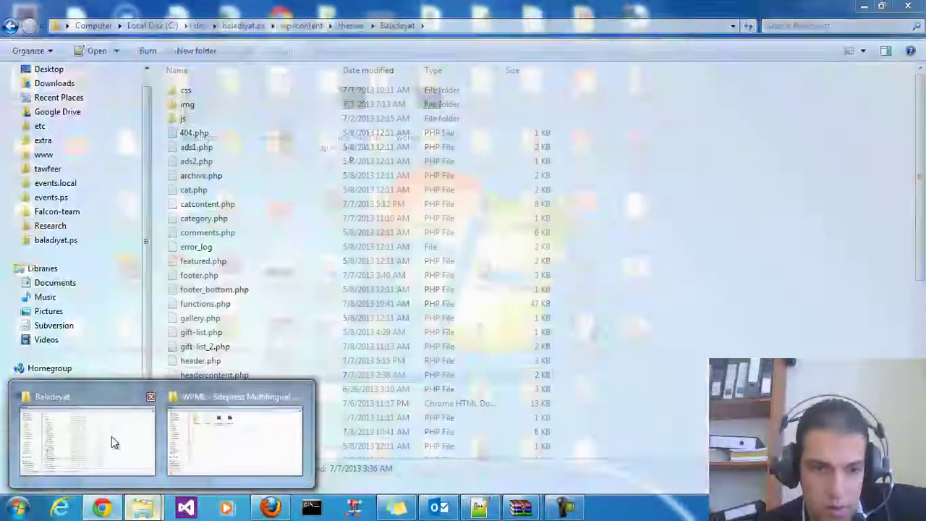
left_click(112, 436)
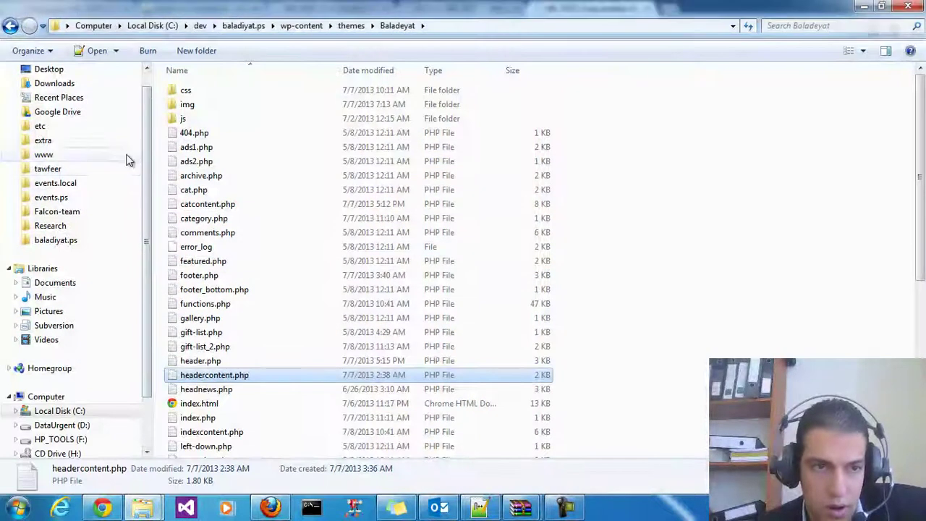
left_click(154, 26)
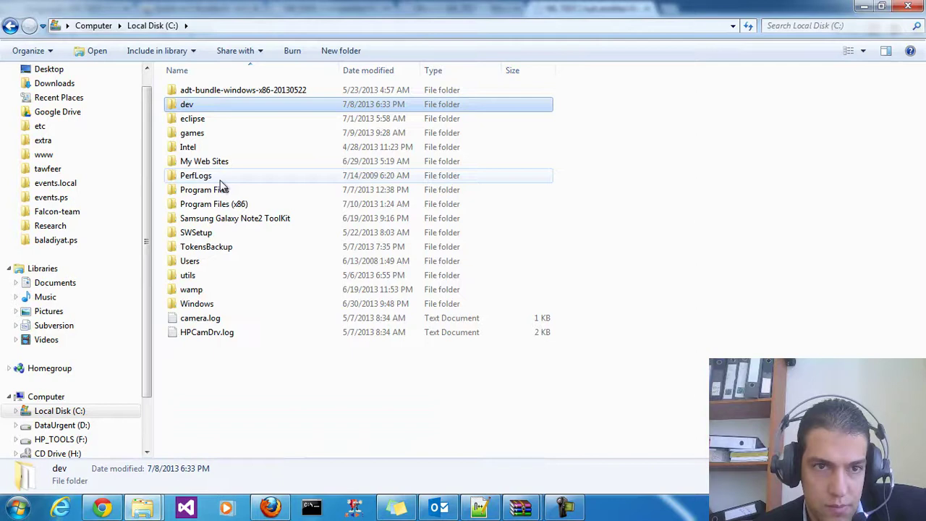
double_click(190, 289)
double_click(206, 215)
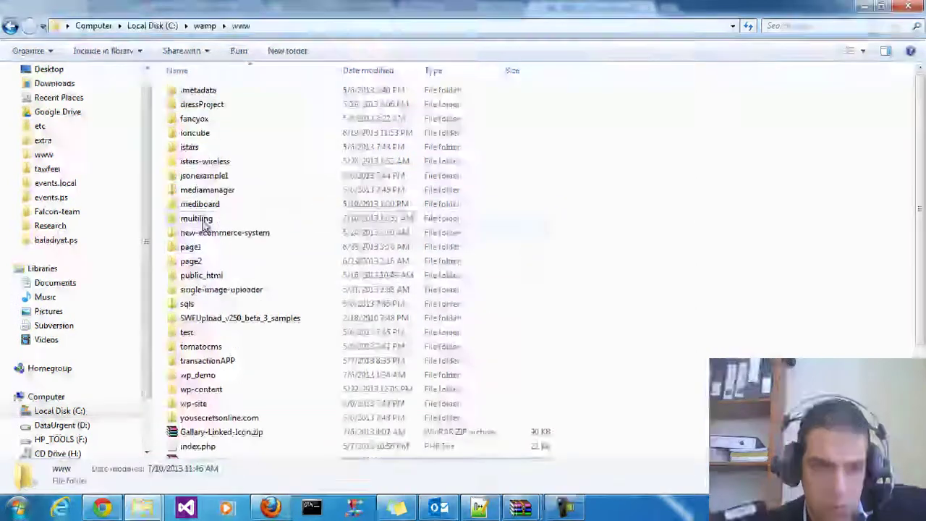
Open multiling\wp-content\themes\twentyeleven and select a file there.
left_click(246, 161)
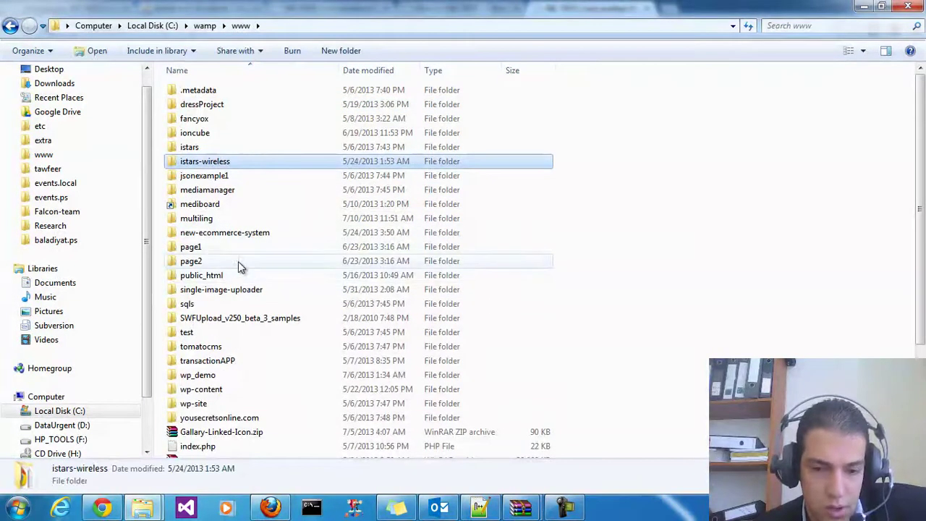
key("Down")
key("Down")
key("Down")
key("Down")
key("Return")
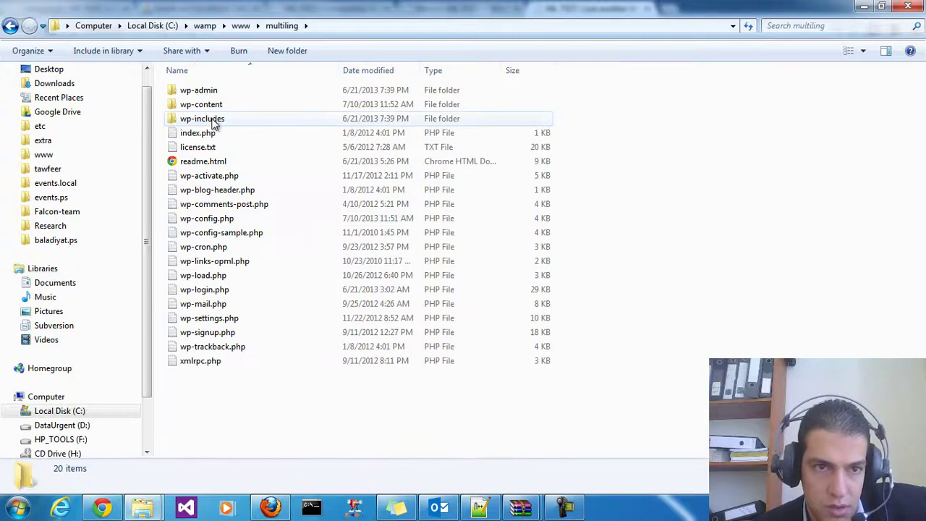
double_click(207, 105)
double_click(207, 117)
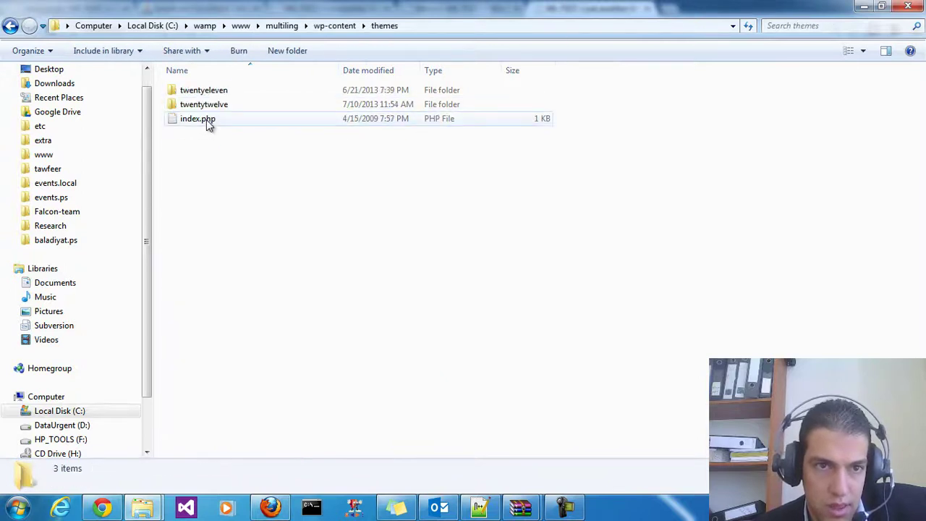
double_click(215, 90)
left_click(241, 282)
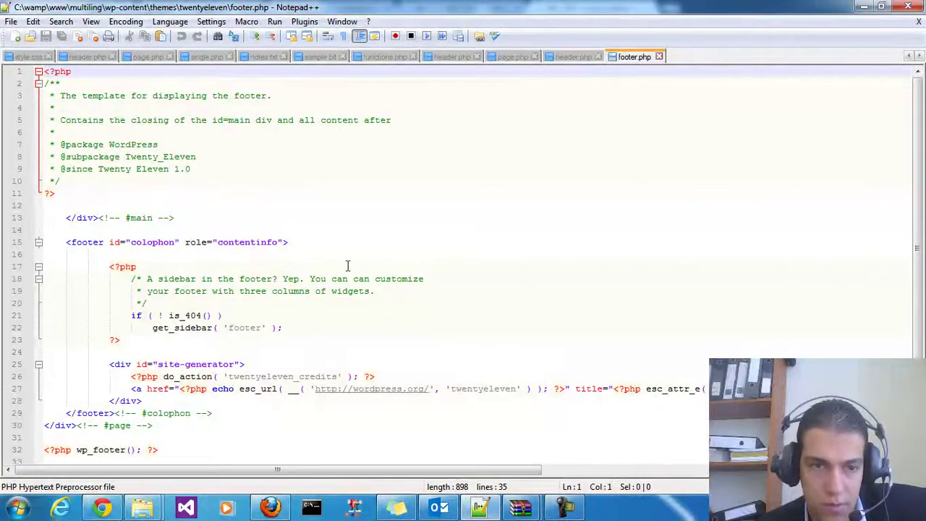
Scroll through the twentyeleven footer.php code in Notepad++.
scroll(347, 266, "down", 1)
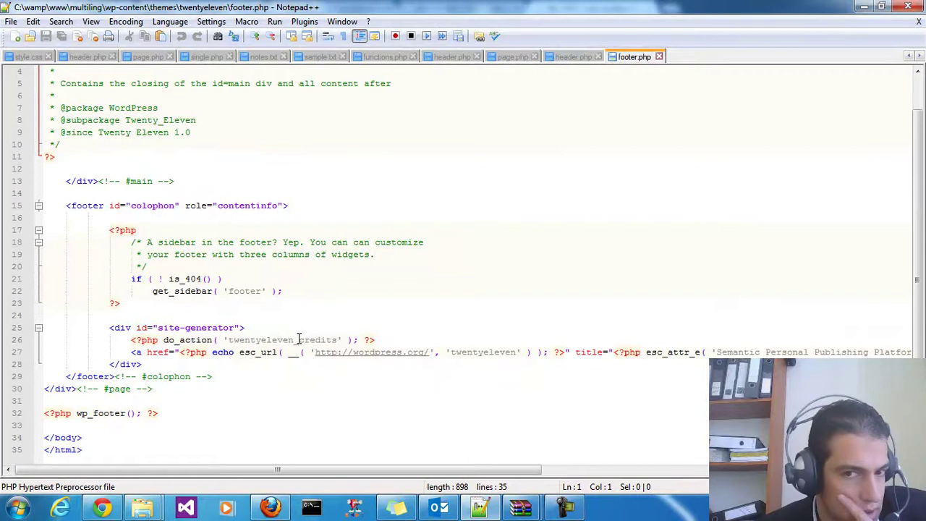
scroll(229, 340, "up", 1)
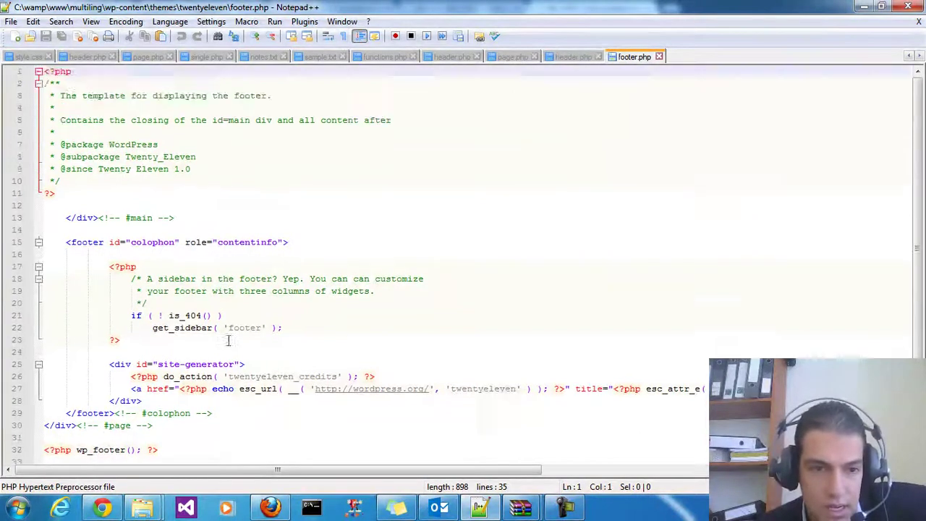
scroll(264, 346, "down", 1)
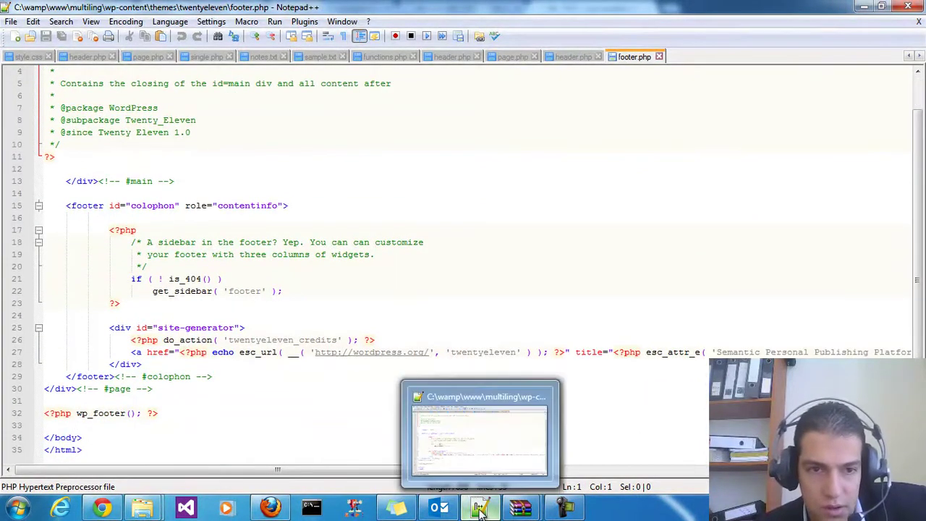
left_click(262, 254)
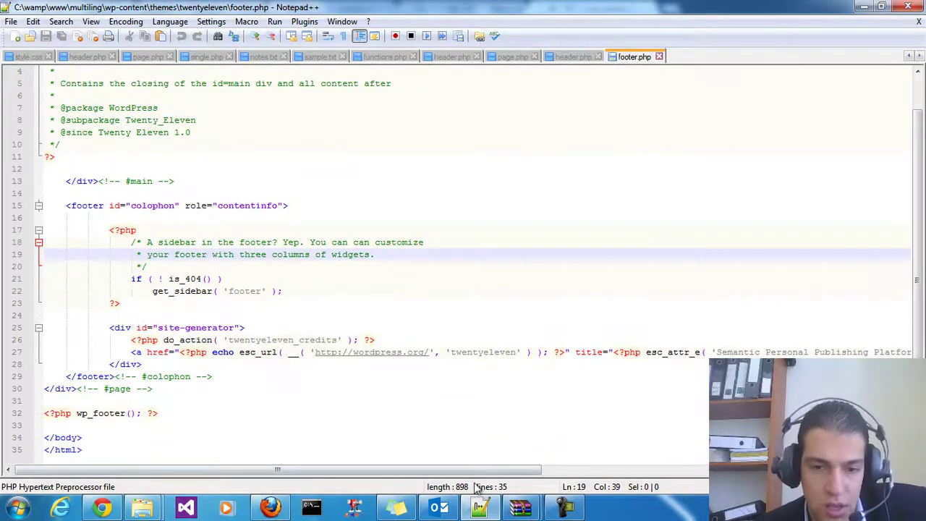
Find functions.php in the twentyeleven folder and open it in Notepad++.
left_click(480, 506)
left_click(246, 208)
scroll(238, 248, "up", 4)
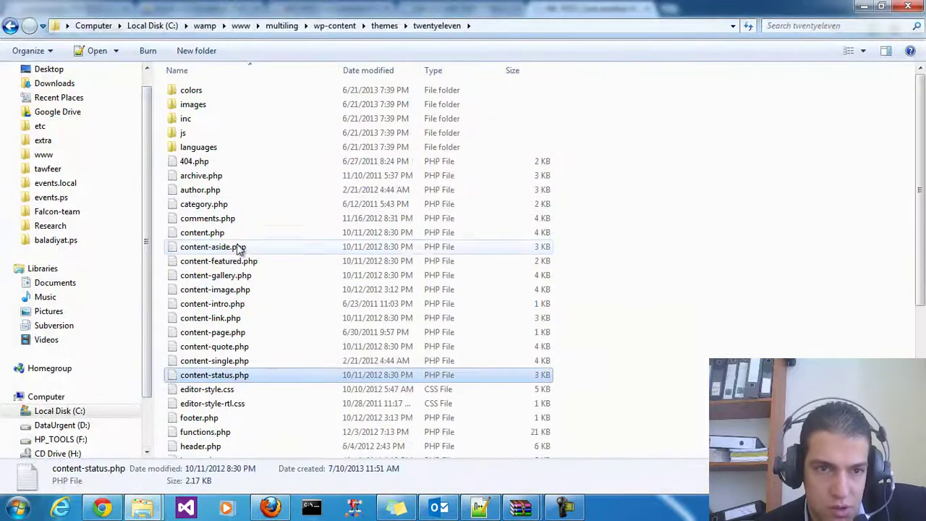
left_click(239, 247)
left_click(216, 204)
left_click(238, 246)
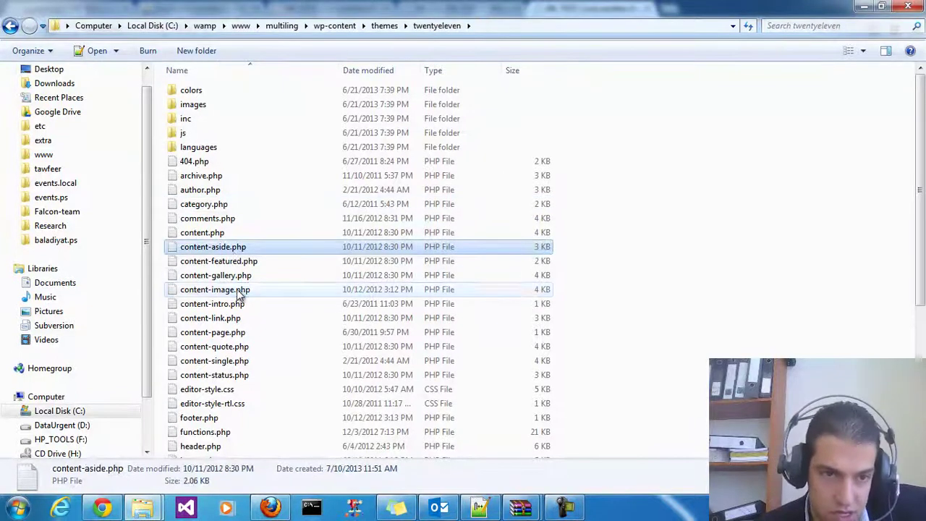
key("f")
left_click(204, 432)
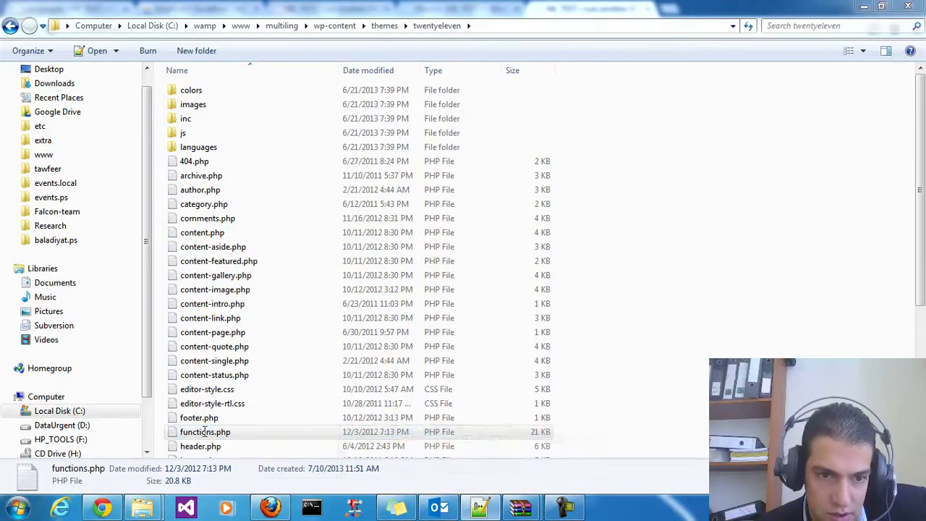
double_click(205, 432)
Scroll functions.php to the twentyeleven_setup function and its wp_nav_menu comment.
scroll(265, 289, "down", 15)
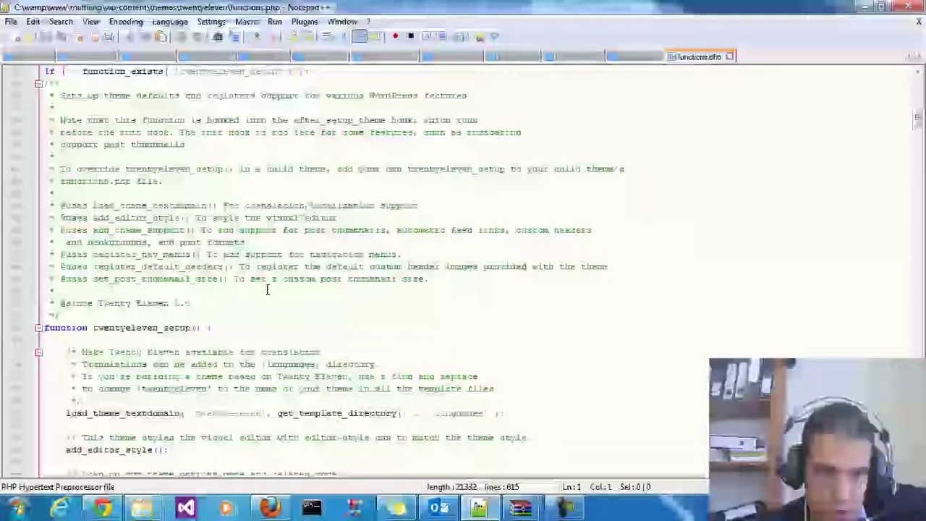
scroll(267, 289, "down", 4)
scroll(257, 254, "down", 2)
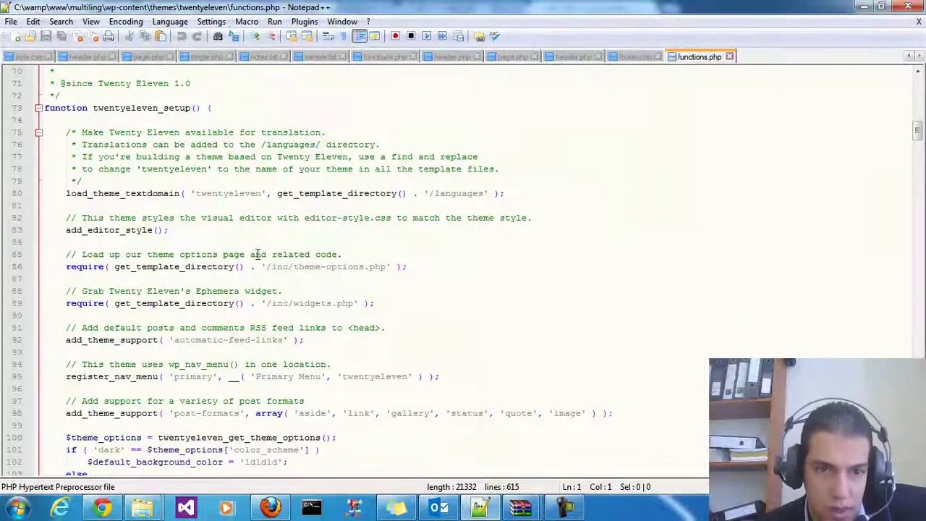
scroll(274, 288, "down", 1)
left_click(303, 327)
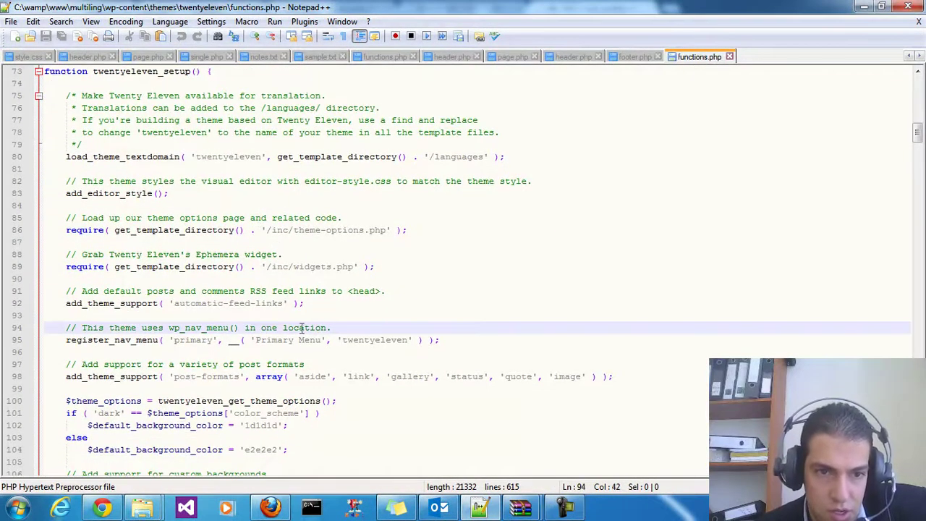
scroll(314, 318, "up", 4)
left_click(239, 211)
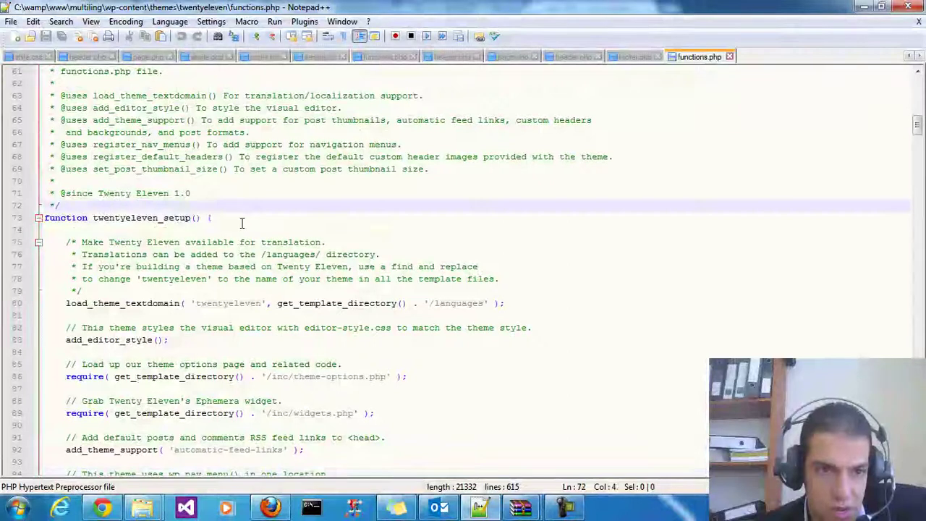
scroll(252, 235, "down", 2)
scroll(252, 235, "down", 3)
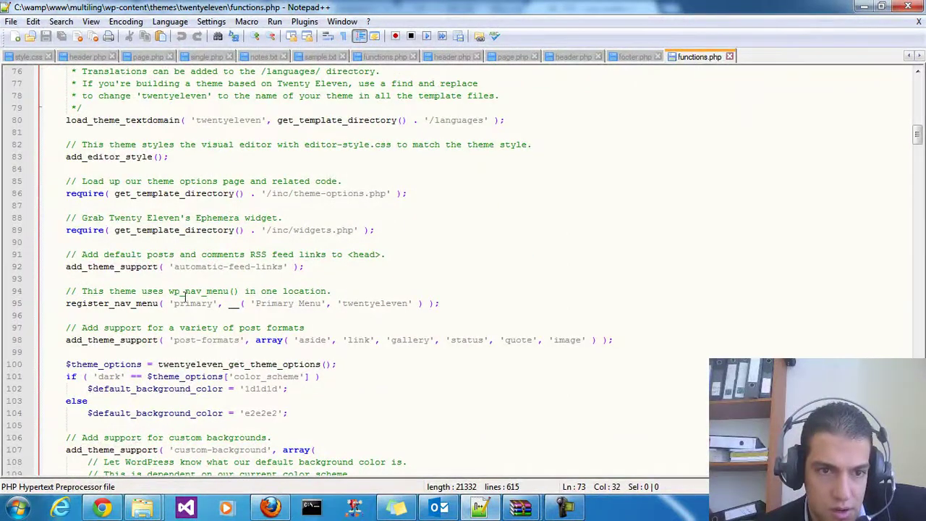
Inspect line 95's register_nav_menu call for the 'primary' Primary Menu location.
left_click_drag(167, 316, 143, 308)
left_click(418, 311)
double_click(379, 304)
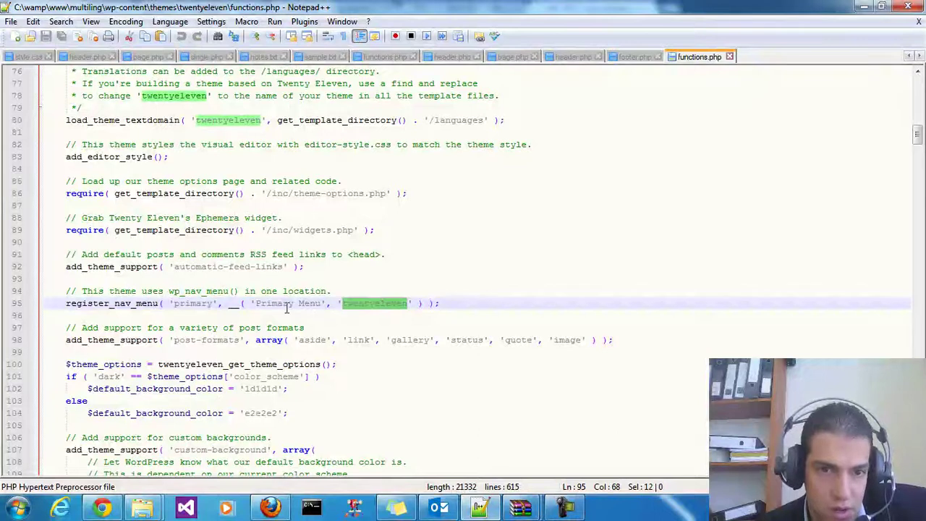
left_click(115, 304)
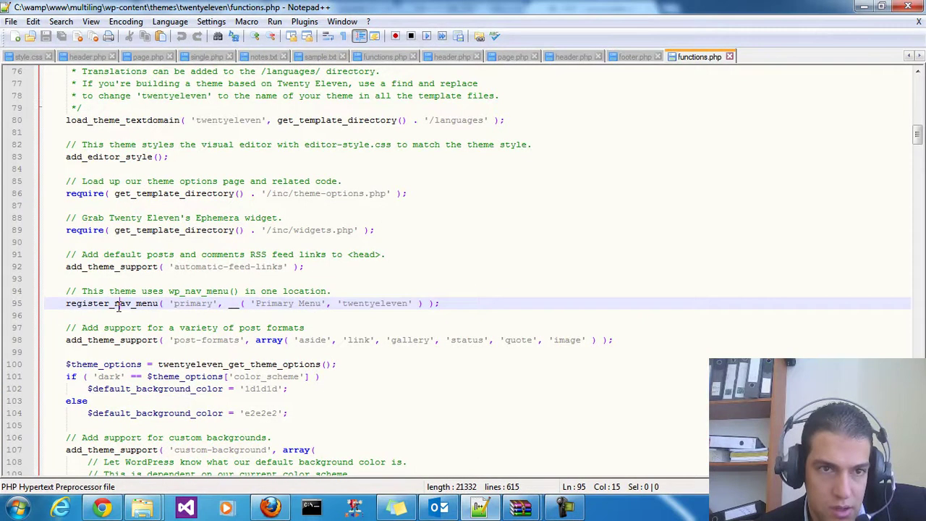
left_click(259, 304)
scroll(258, 304, "up", 2)
scroll(259, 304, "down", 1)
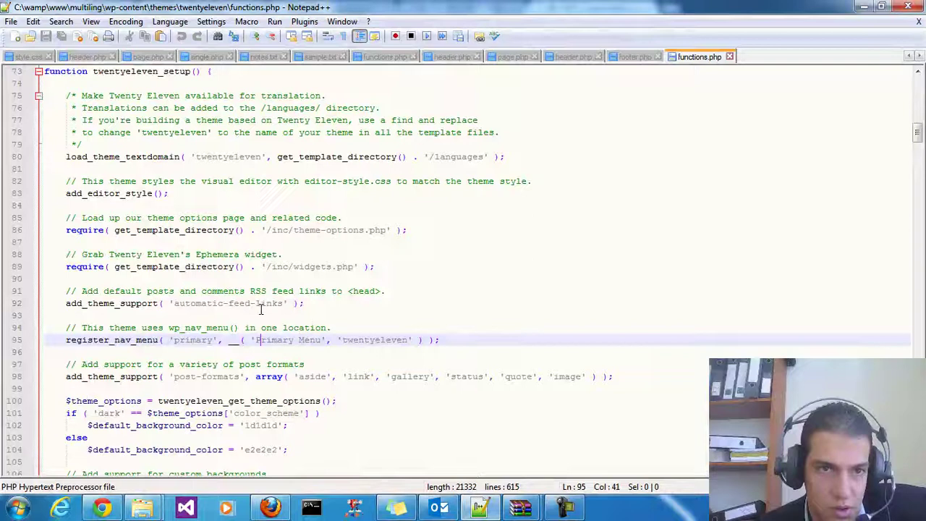
scroll(257, 303, "up", 4)
scroll(259, 302, "up", 12)
scroll(202, 238, "down", 1)
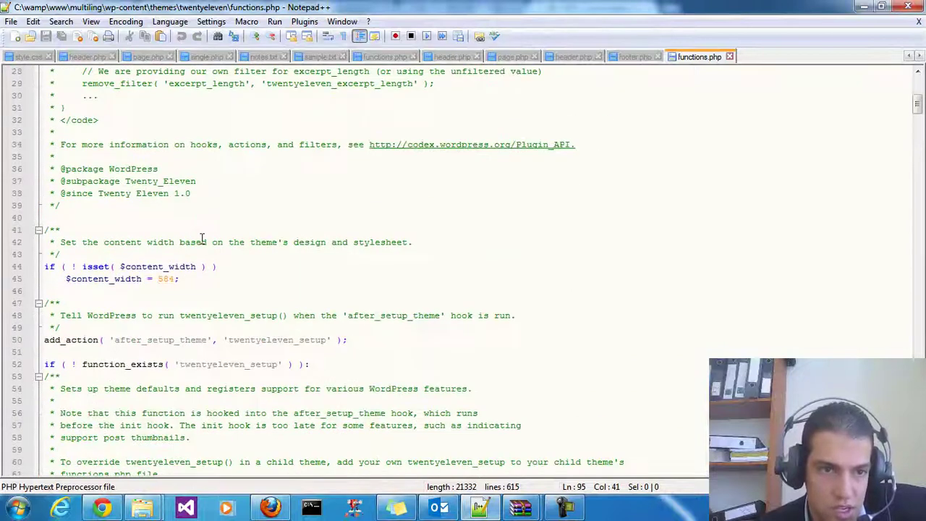
scroll(354, 275, "down", 10)
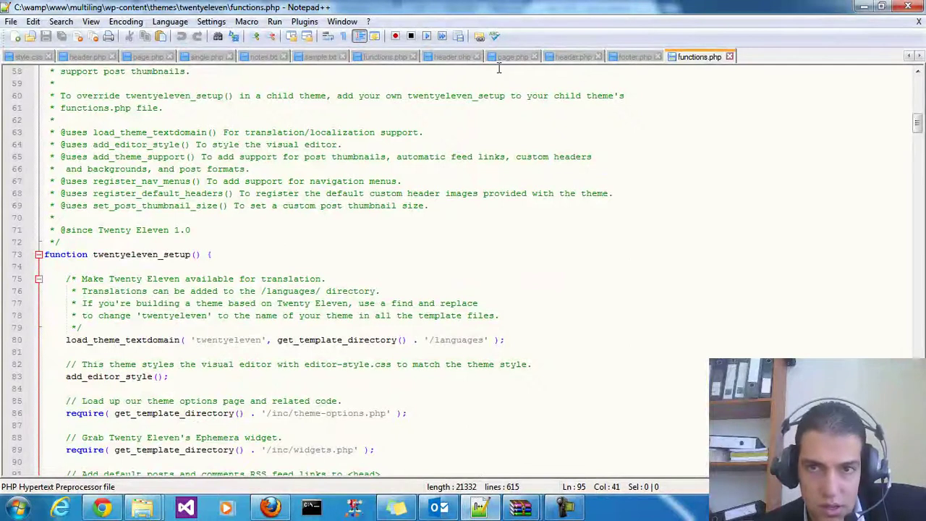
left_click(318, 57)
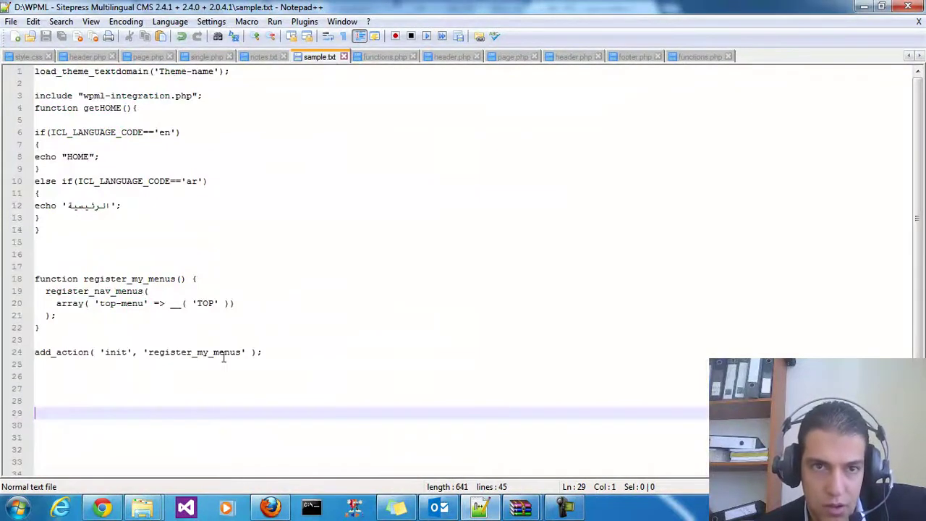
left_click_drag(293, 353, 3, 278)
key("ctrl+c")
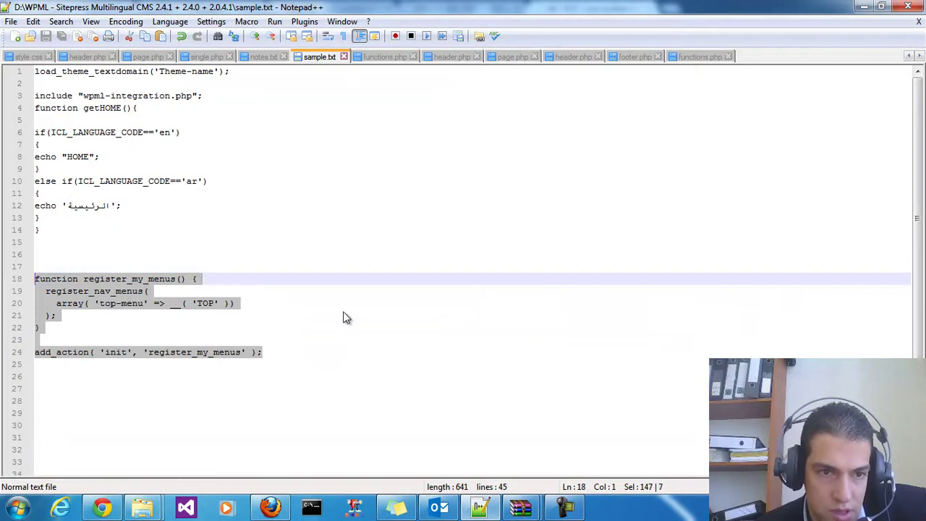
left_click(696, 58)
scroll(236, 331, "down", 2)
left_click(232, 171)
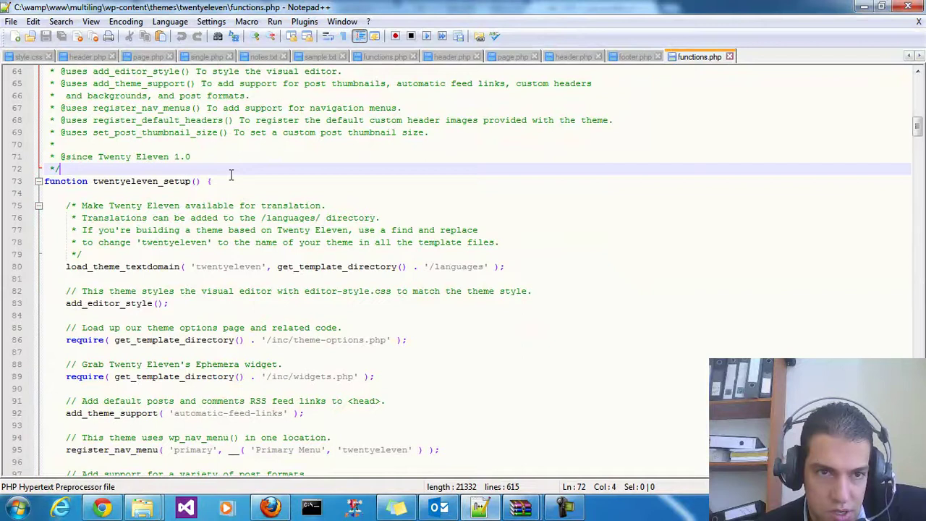
left_click(232, 181)
scroll(190, 188, "up", 12)
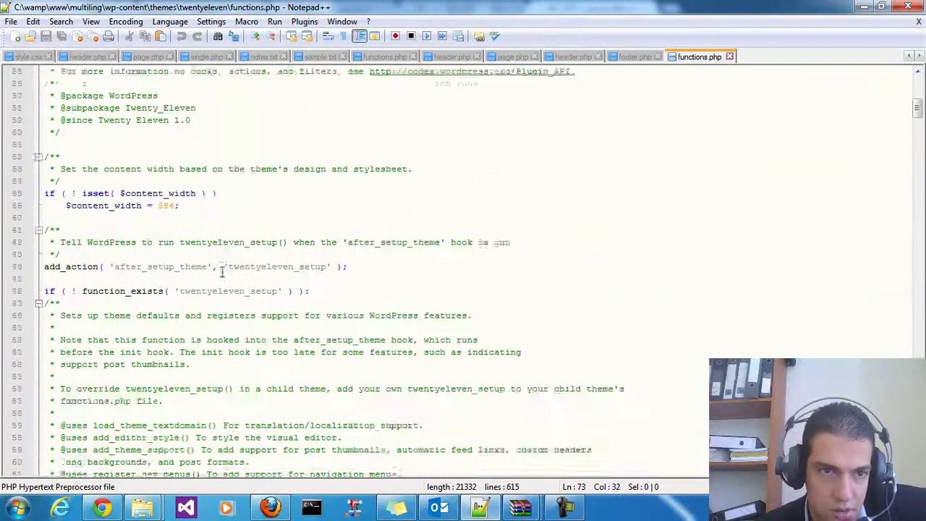
scroll(187, 282, "up", 5)
scroll(190, 282, "down", 3)
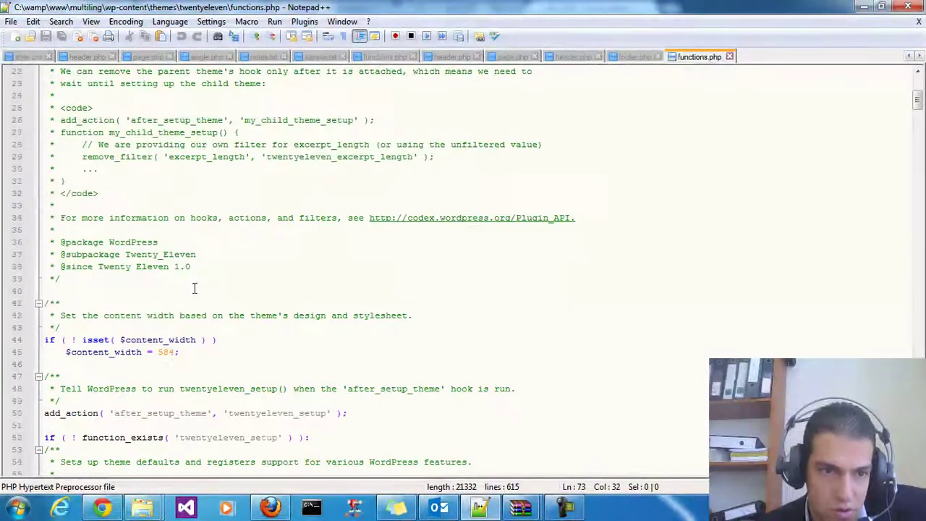
left_click(231, 348)
scroll(239, 361, "up", 7)
scroll(240, 362, "down", 7)
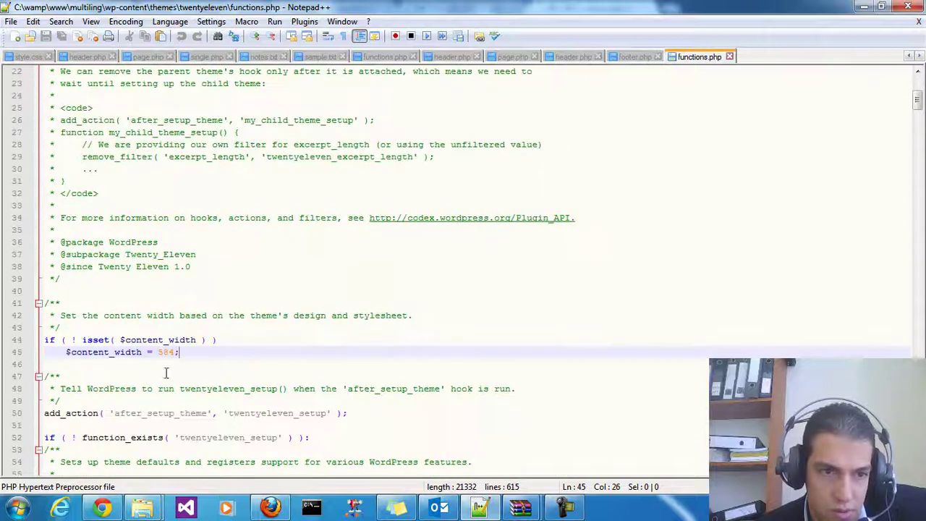
left_click(112, 339)
left_click(114, 327)
scroll(144, 303, "down", 4)
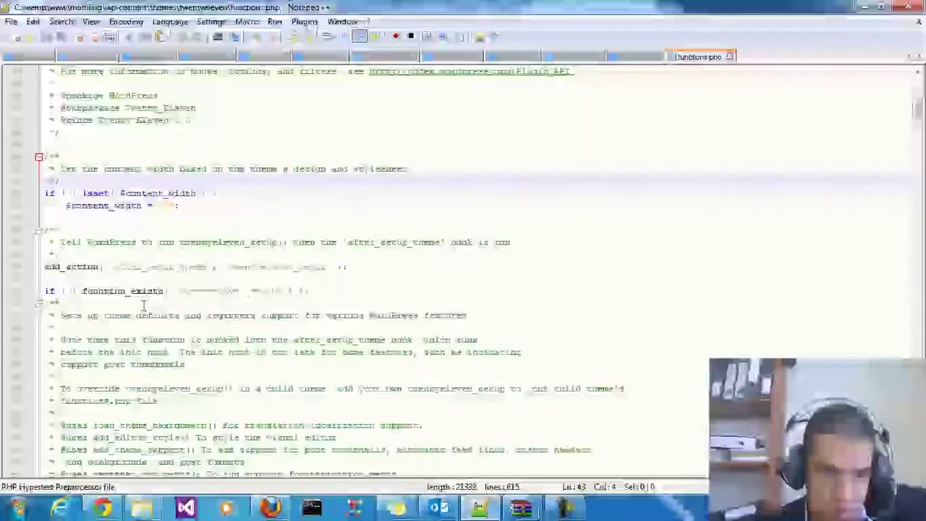
left_click(197, 283)
scroll(395, 285, "up", 11)
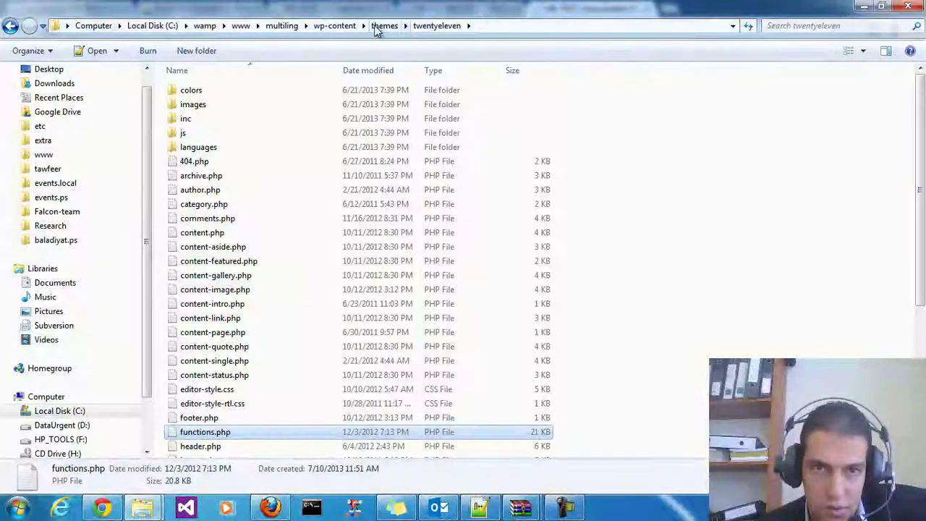
From the themes folder, open twentytwelve's functions.php in Notepad++.
left_click(377, 27)
double_click(208, 105)
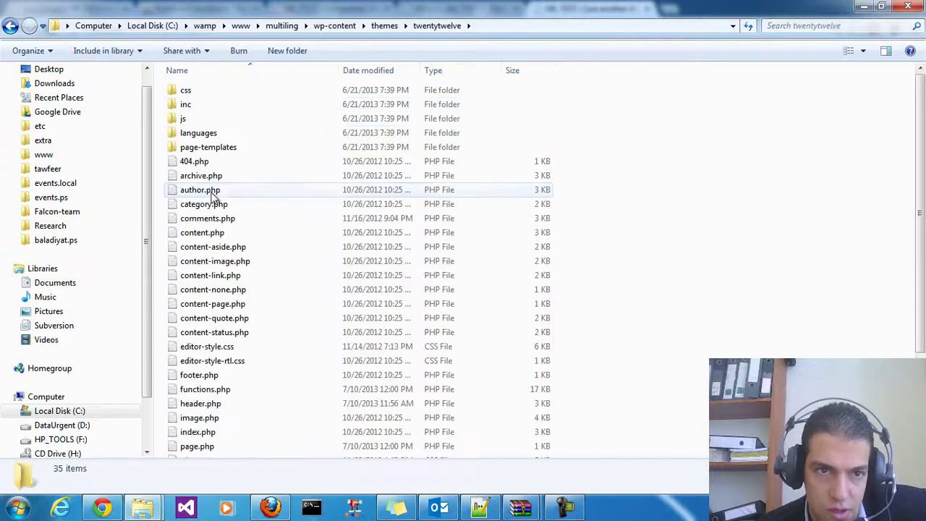
left_click(212, 192)
left_click(206, 374)
left_click(204, 390)
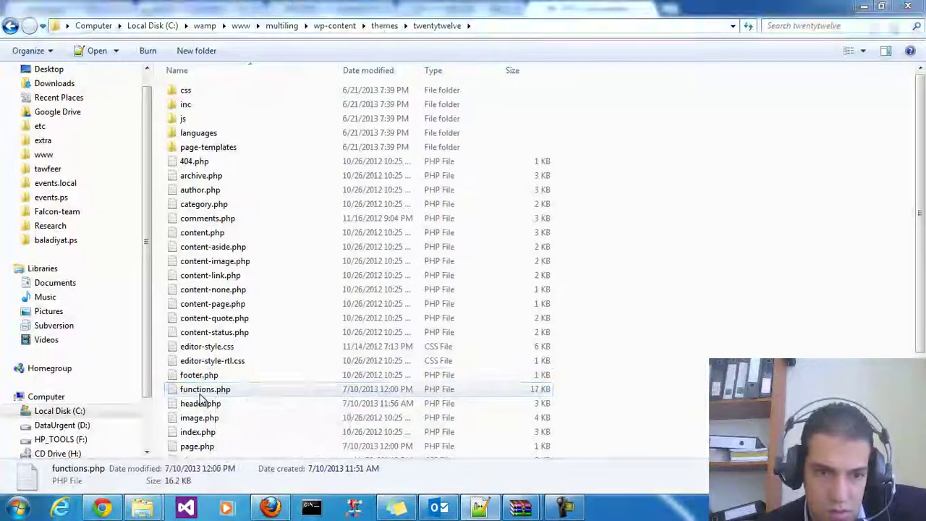
double_click(202, 391)
scroll(261, 282, "up", 20)
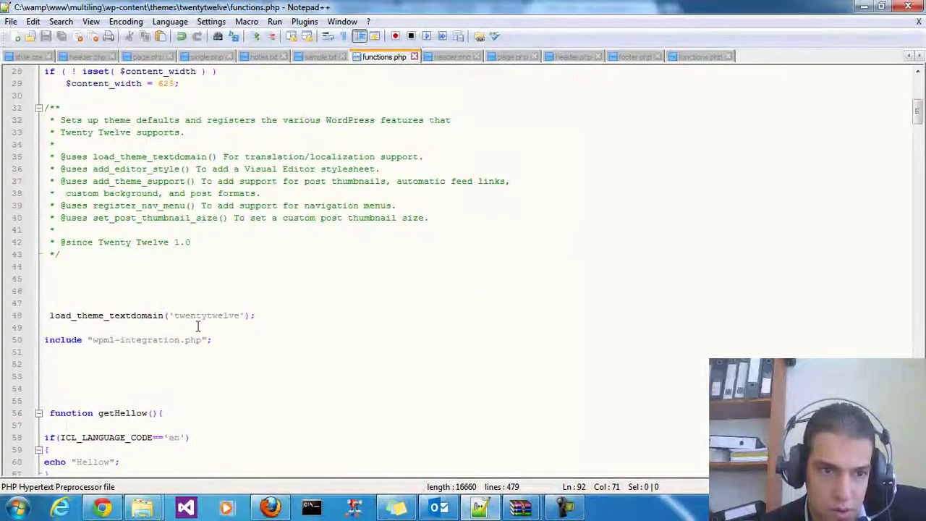
Paste the register_my_menus block above getHellow and rename 'top-menu' to 'bottom-menu'.
left_click(119, 371)
scroll(190, 365, "down", 5)
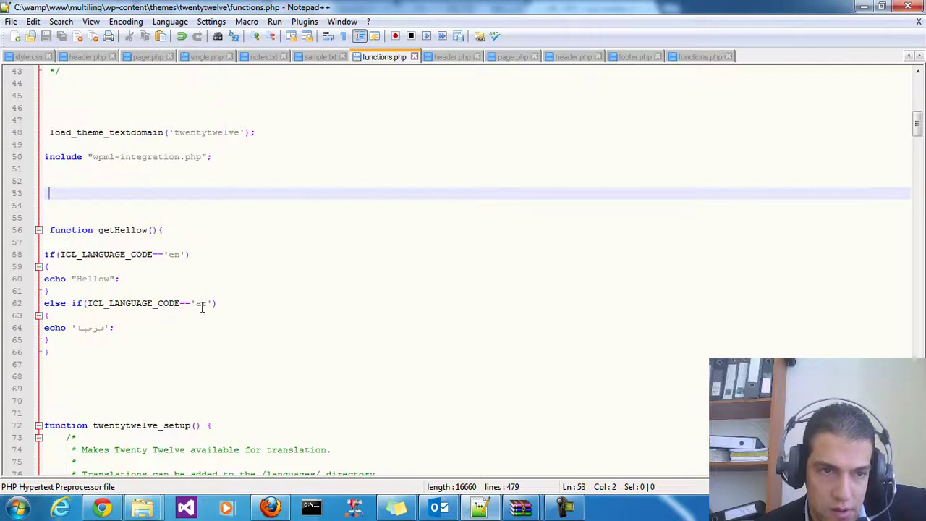
key("ctrl+v")
left_click(220, 193)
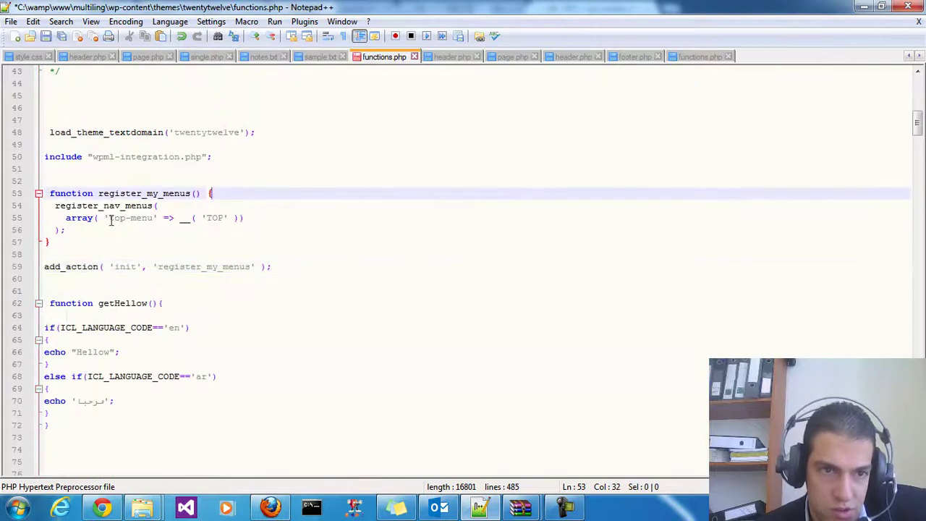
left_click_drag(110, 220, 126, 223)
type("bo")
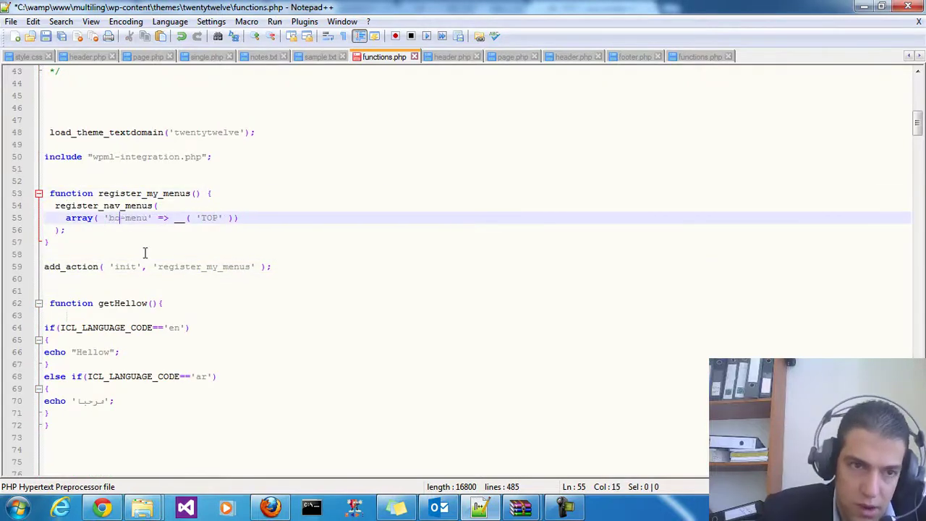
type("ttom")
Change the menu label from 'TOP' to 'bottom' and save functions.php.
left_click_drag(222, 217, 241, 217)
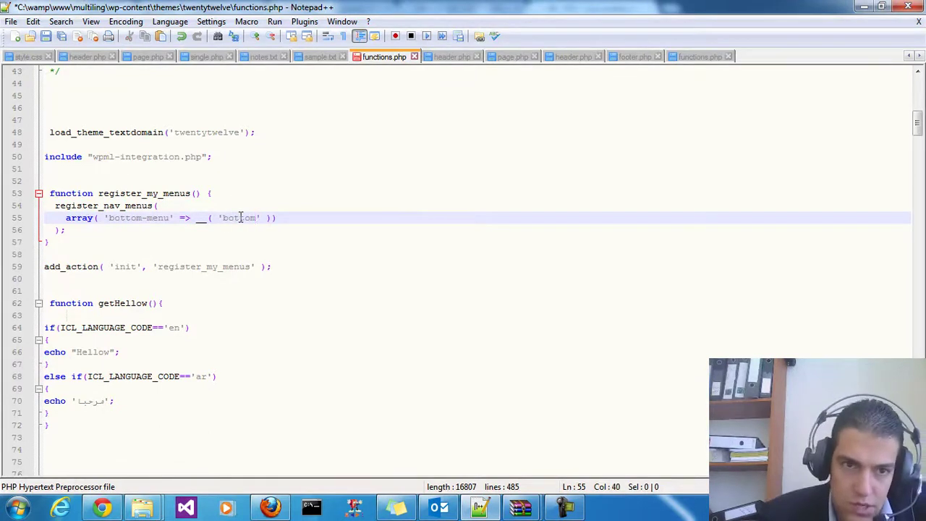
left_click(129, 245)
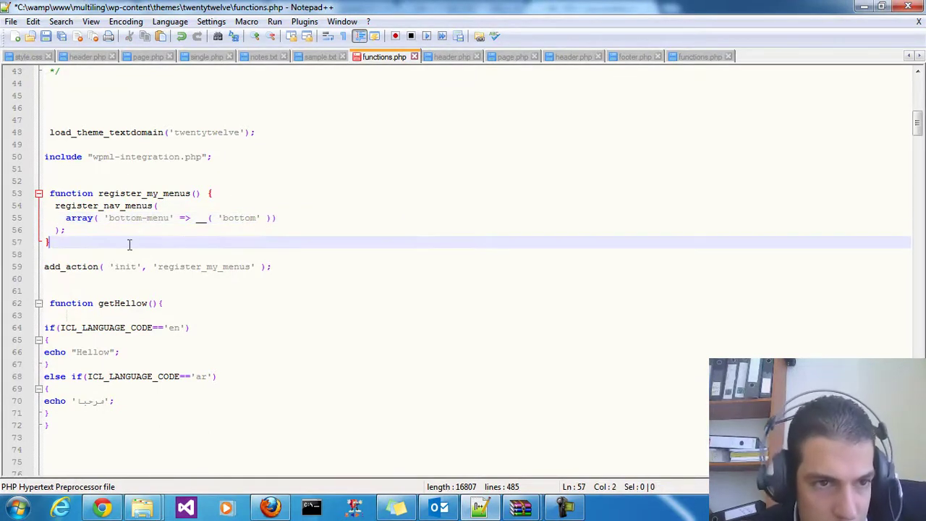
left_click(45, 37)
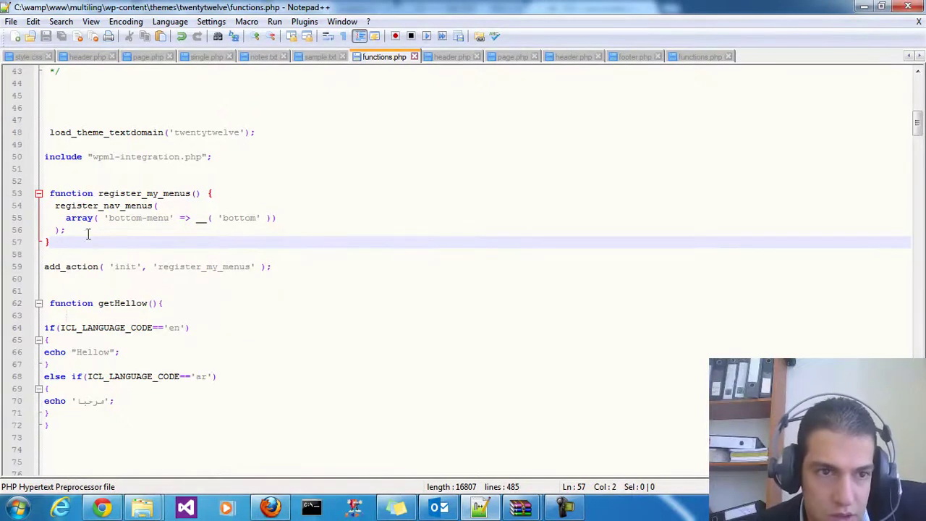
left_click_drag(269, 266, 40, 267)
left_click(148, 254)
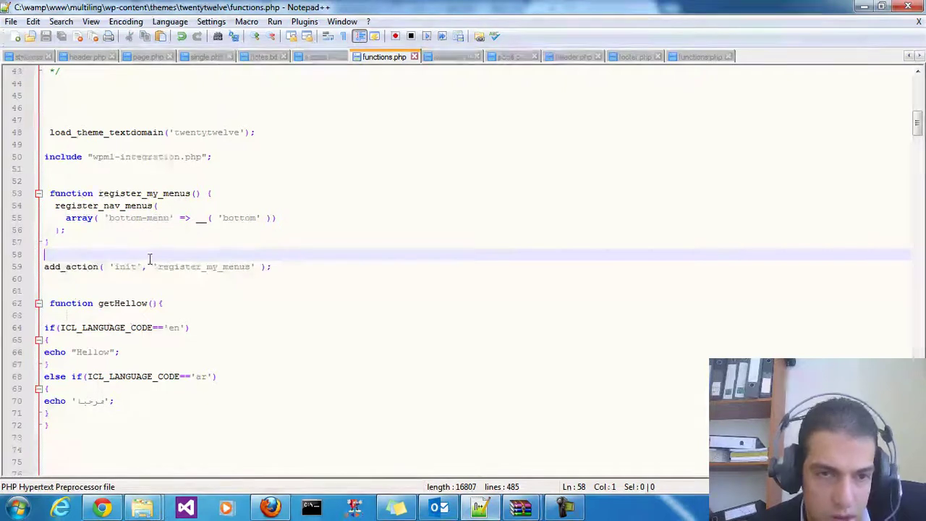
left_click(235, 192)
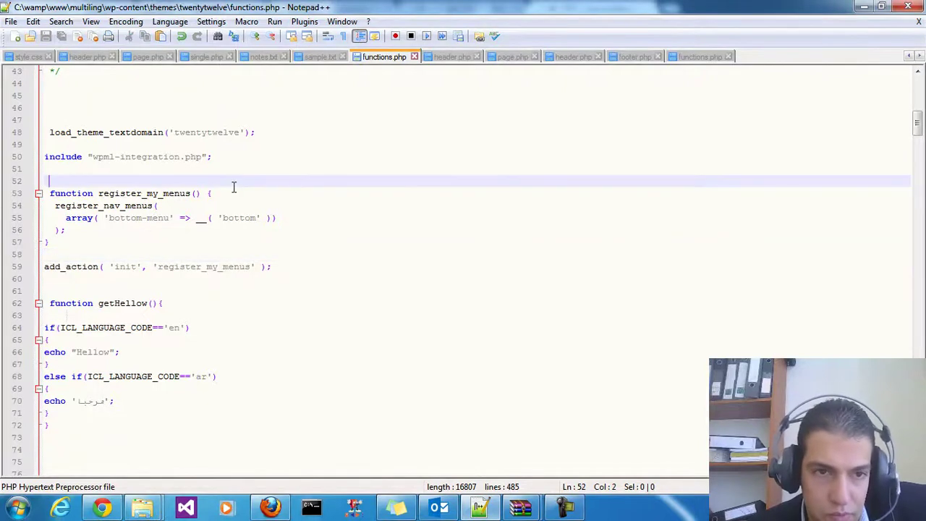
Copy the ob_start and wp_nav_menu snippet (lines 36–45) from sample.txt.
left_click(445, 60)
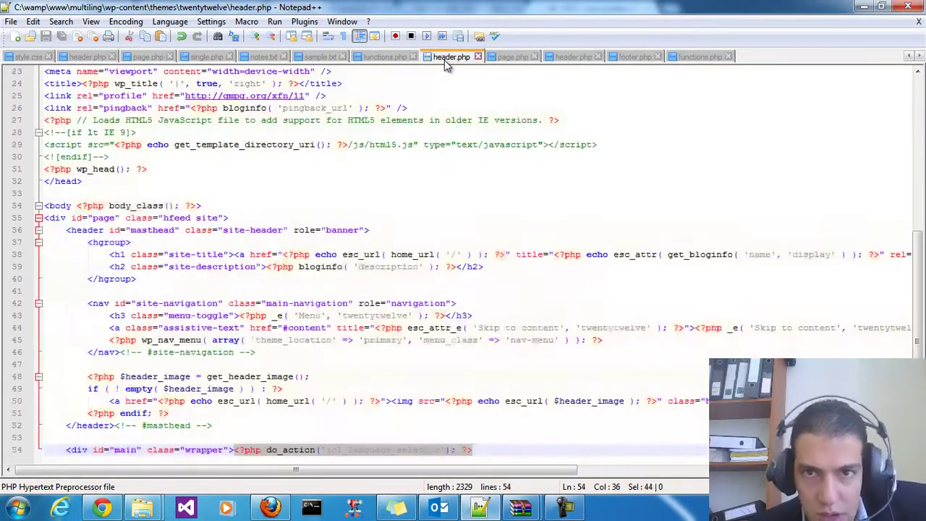
left_click(319, 56)
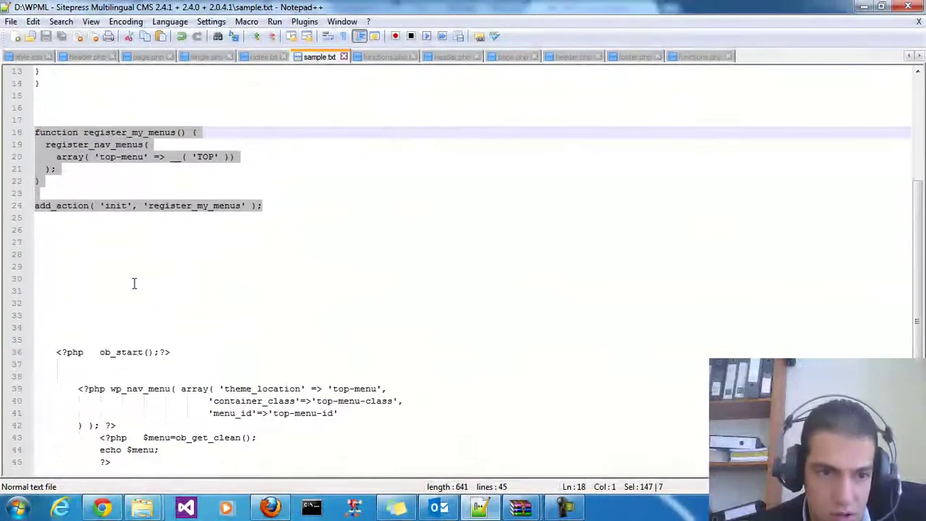
left_click_drag(43, 348, 194, 463)
key("ctrl+c")
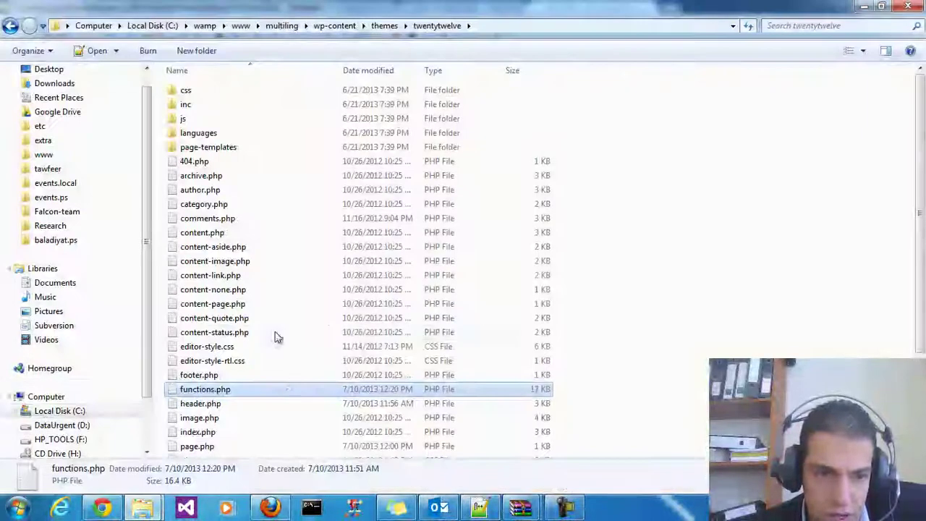
Open twentytwelve's footer.php and place the cursor after the footer opening tag.
scroll(282, 361, "down", 3)
double_click(196, 251)
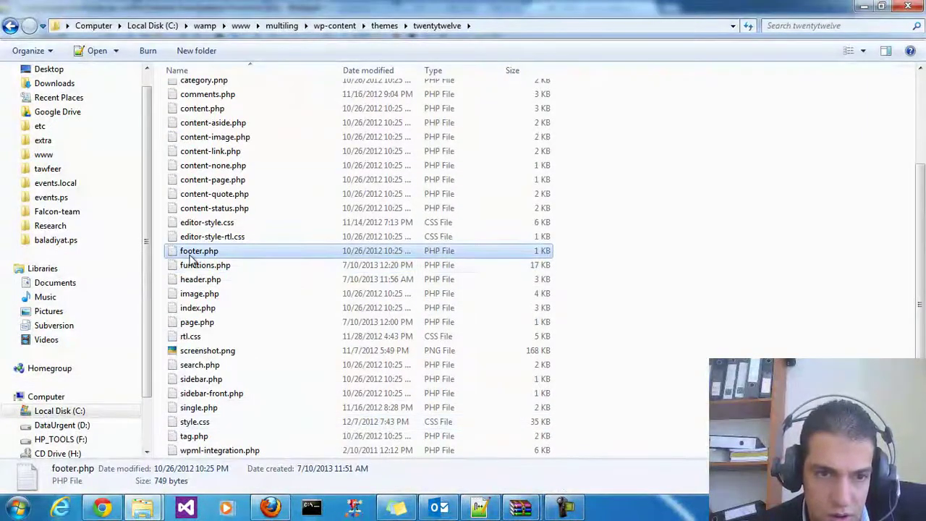
left_click(166, 231)
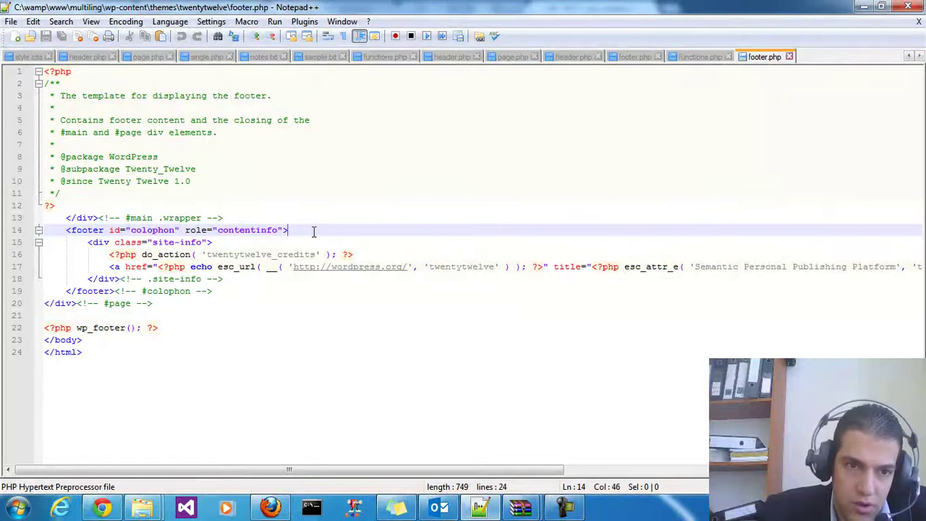
Paste the wp_nav_menu snippet into the footer, switch top-menu references to bottom-menu, and save.
key("Return")
key("Return")
key("Return")
key("Return")
key("Up")
key("Up")
key("ctrl+v")
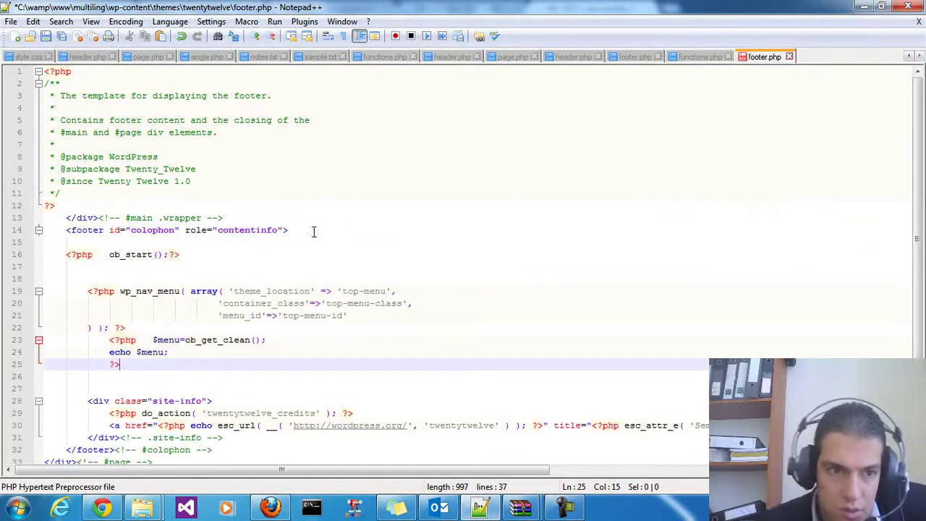
left_click_drag(342, 291, 360, 292)
type("bottom")
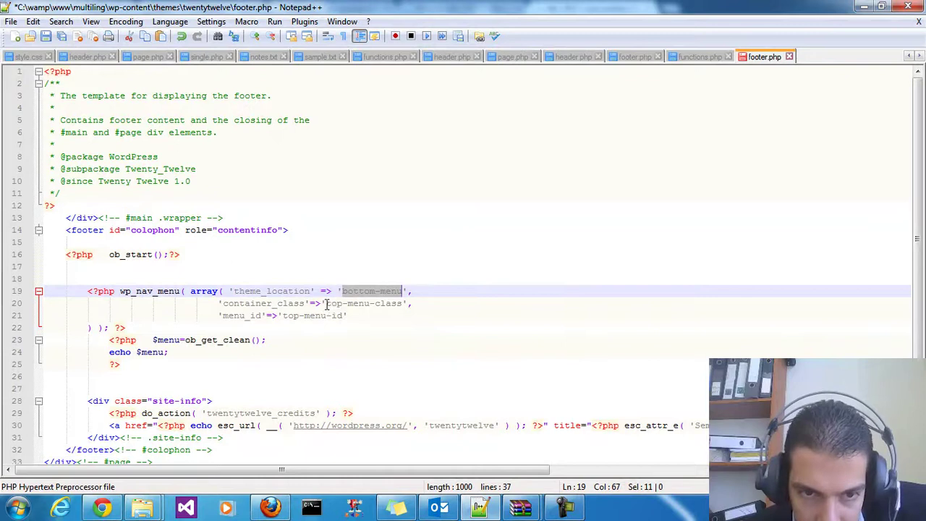
left_click_drag(326, 304, 361, 304)
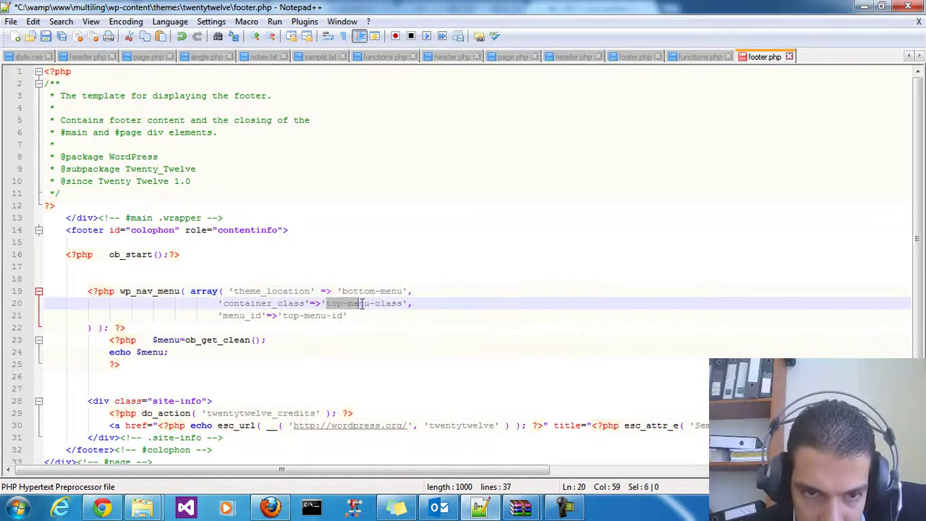
type("bottom-menu")
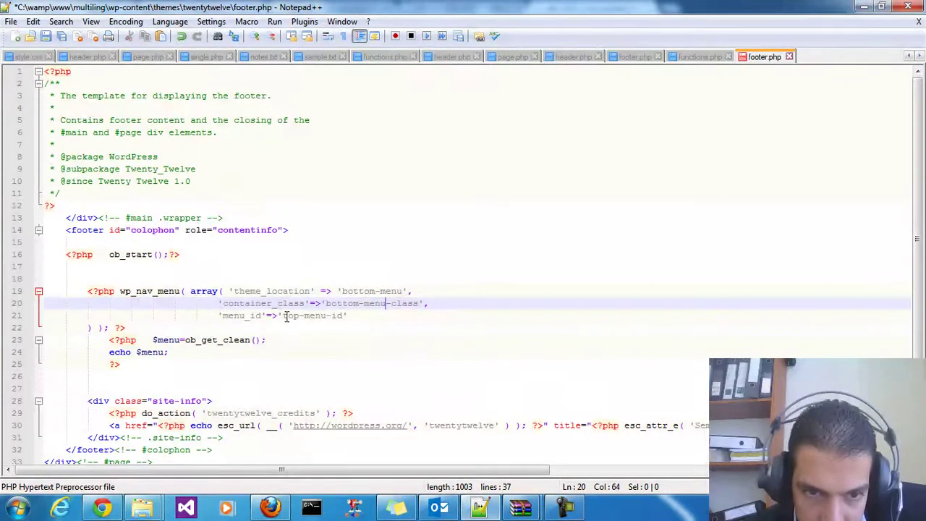
left_click_drag(285, 316, 315, 318)
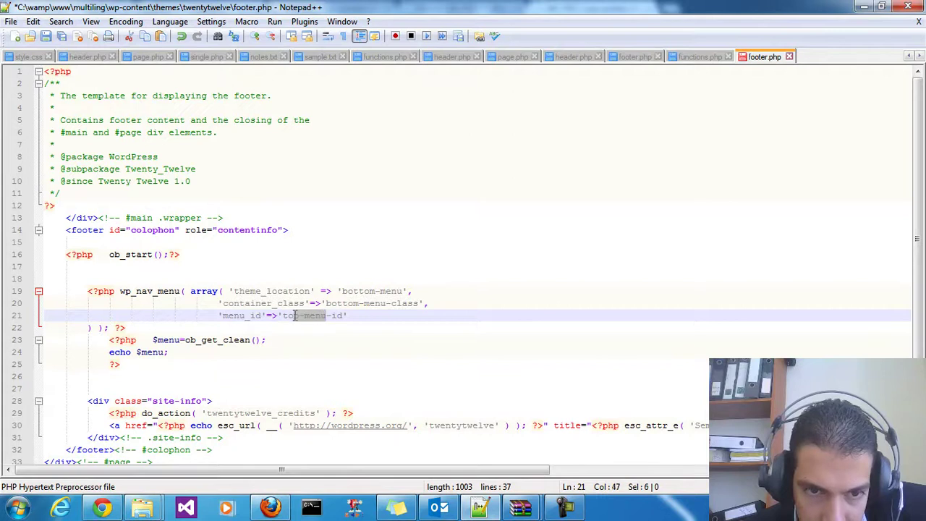
type("bottom-menu")
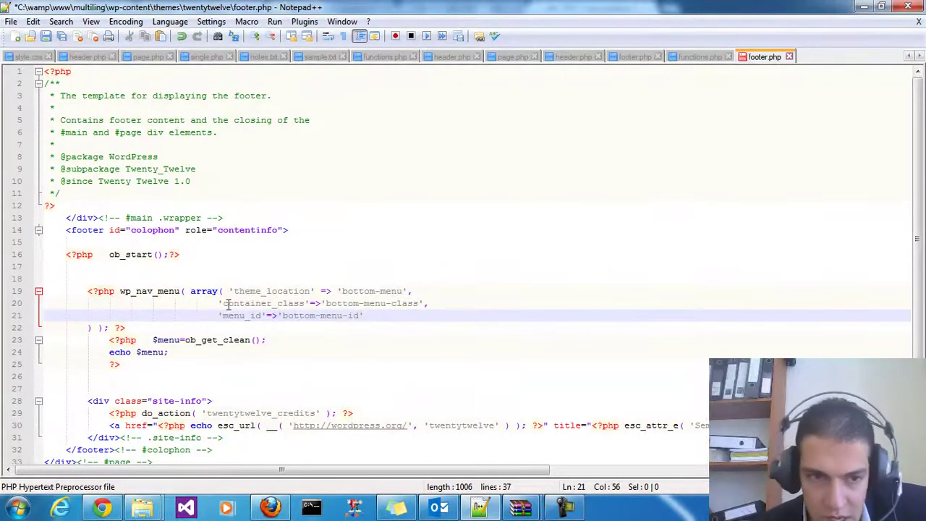
left_click(85, 327)
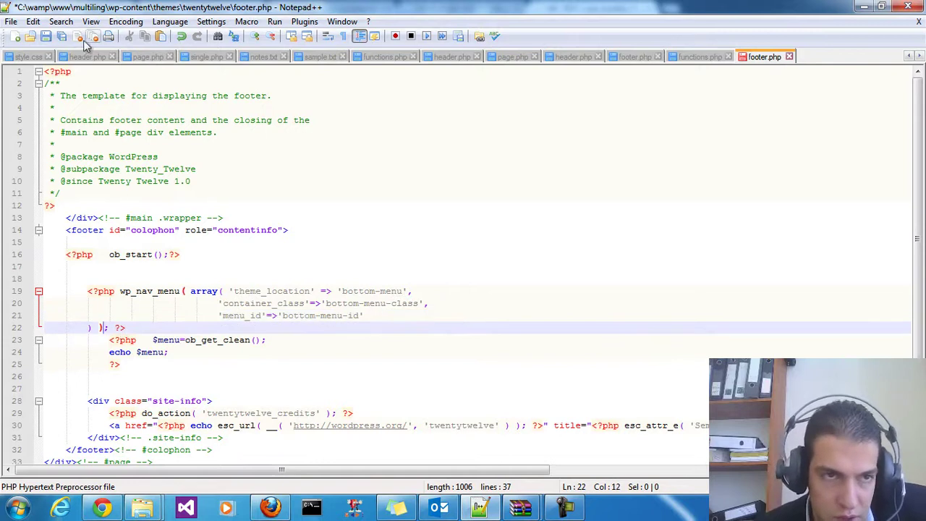
left_click(48, 37)
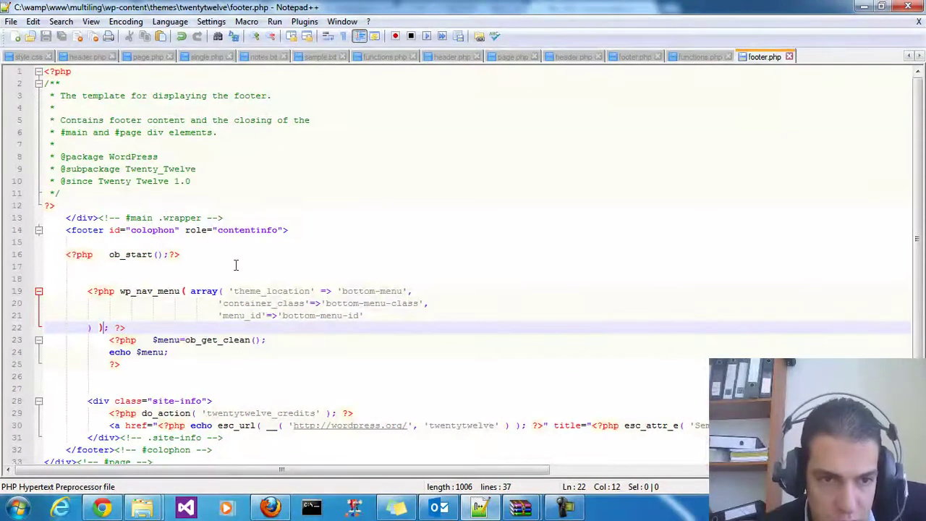
Review the ob_start, wp_nav_menu and ob_get_clean block on lines 16–25.
left_click(161, 345)
left_click_drag(109, 257, 181, 258)
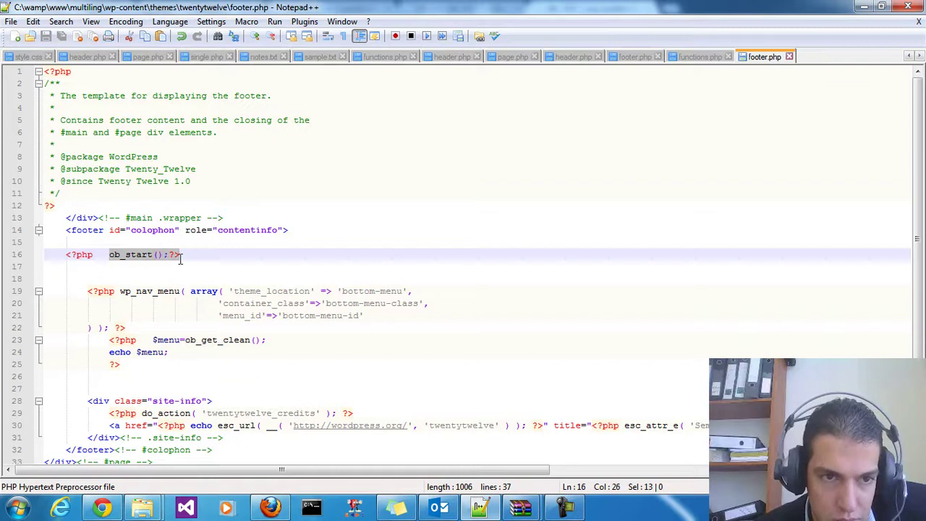
left_click_drag(98, 290, 269, 339)
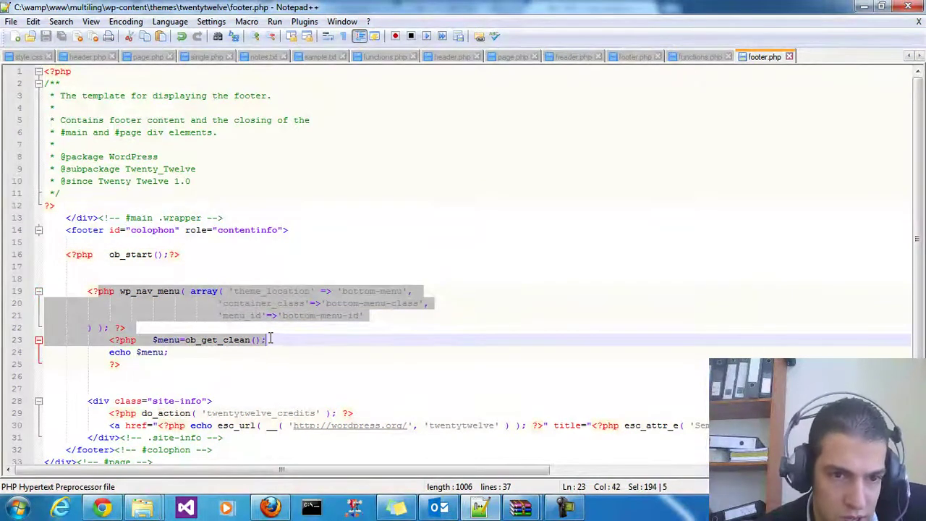
left_click(218, 339)
left_click_drag(188, 341, 161, 355)
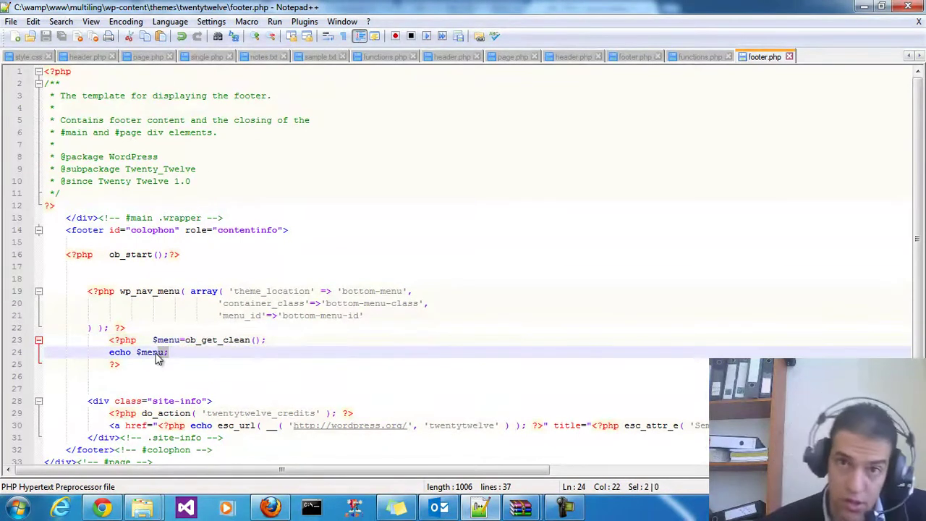
left_click(186, 278)
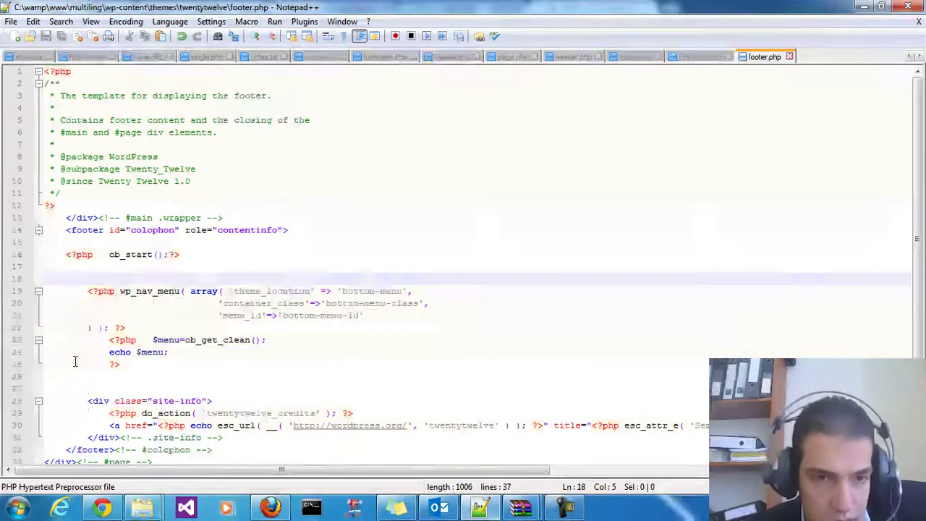
left_click_drag(120, 364, 58, 263)
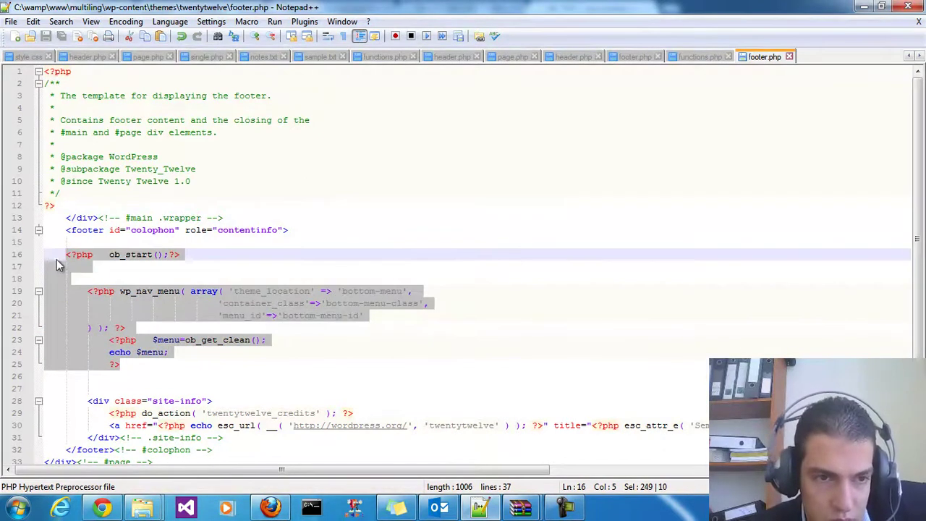
Reload the site and go to Appearance > Menus, checking the bottom location choices.
left_click(102, 508)
key("F5")
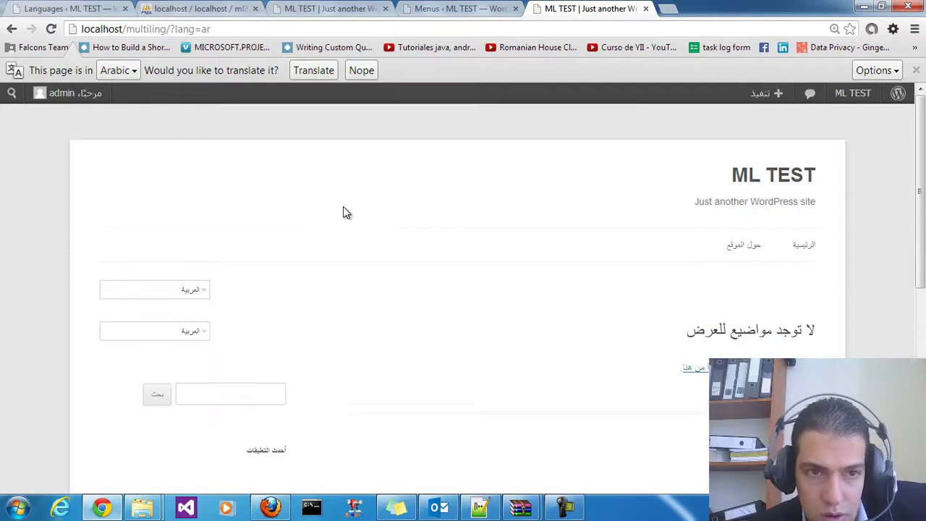
left_click(839, 93)
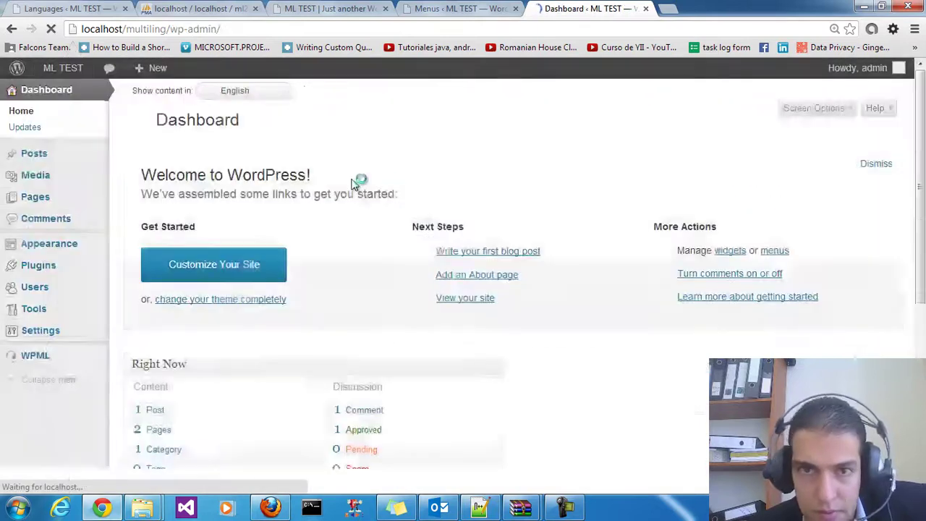
mouse_move(46, 241)
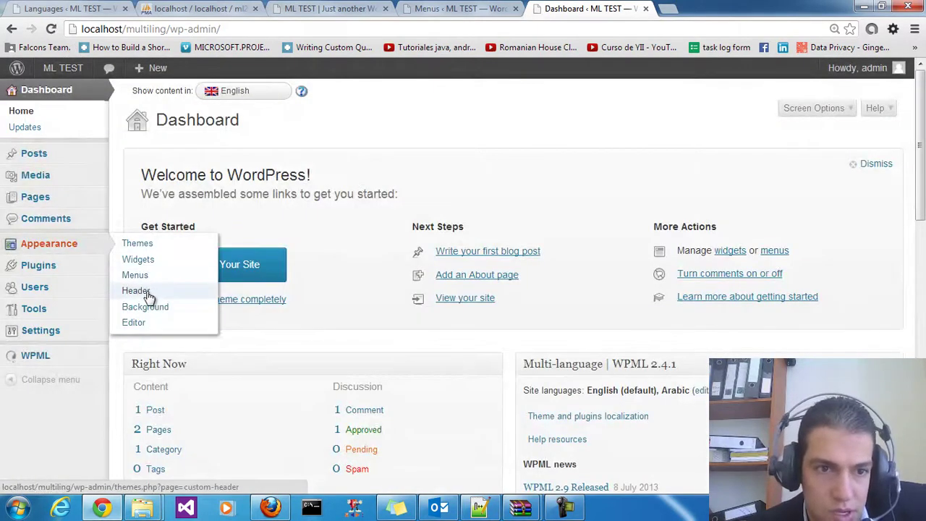
left_click(148, 245)
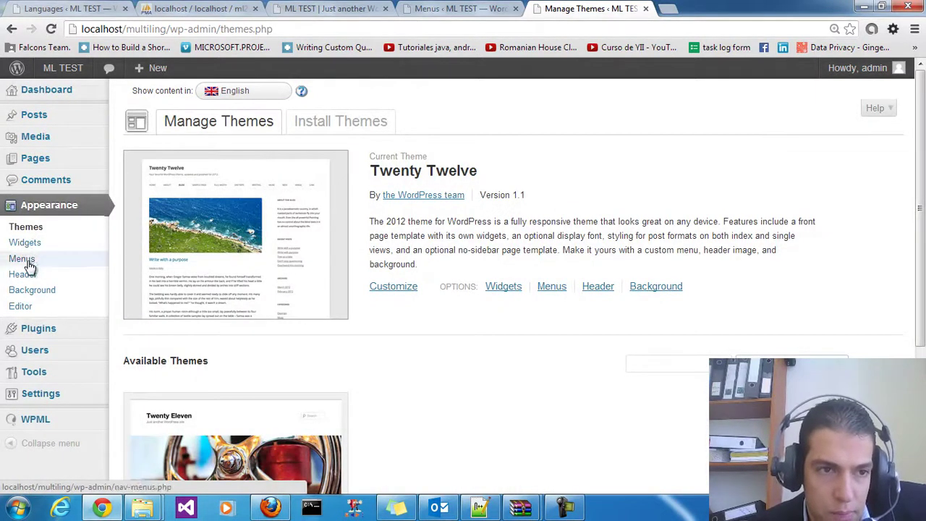
left_click(314, 226)
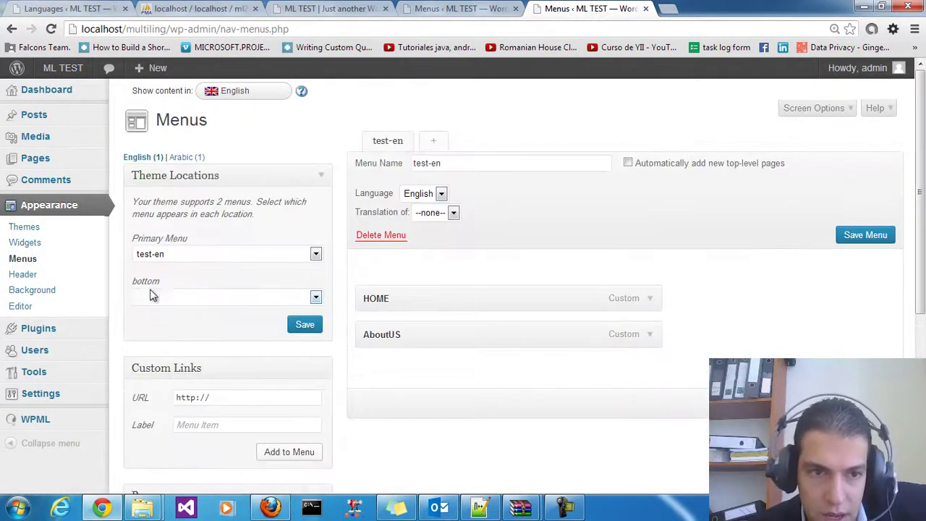
left_click(239, 297)
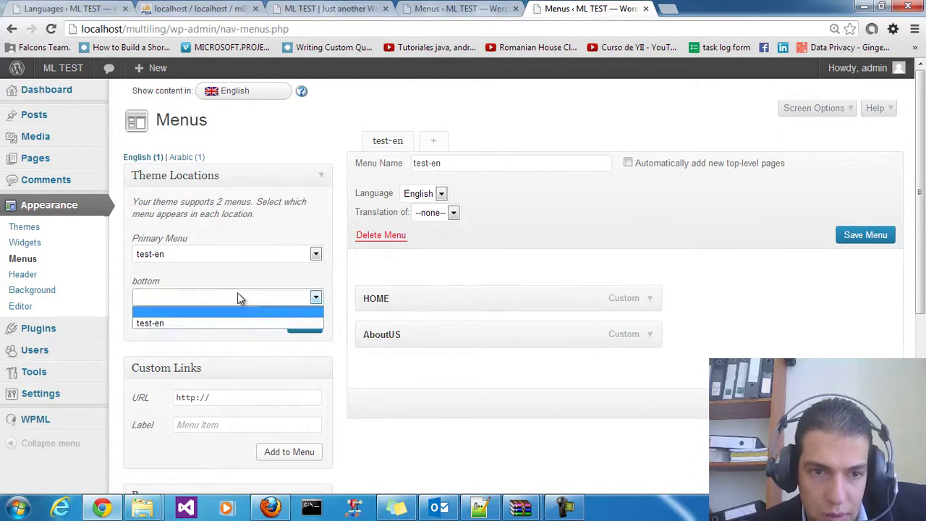
left_click(220, 280)
Open the site front page in a new tab and view its footer.
mouse_move(63, 67)
right_click(65, 92)
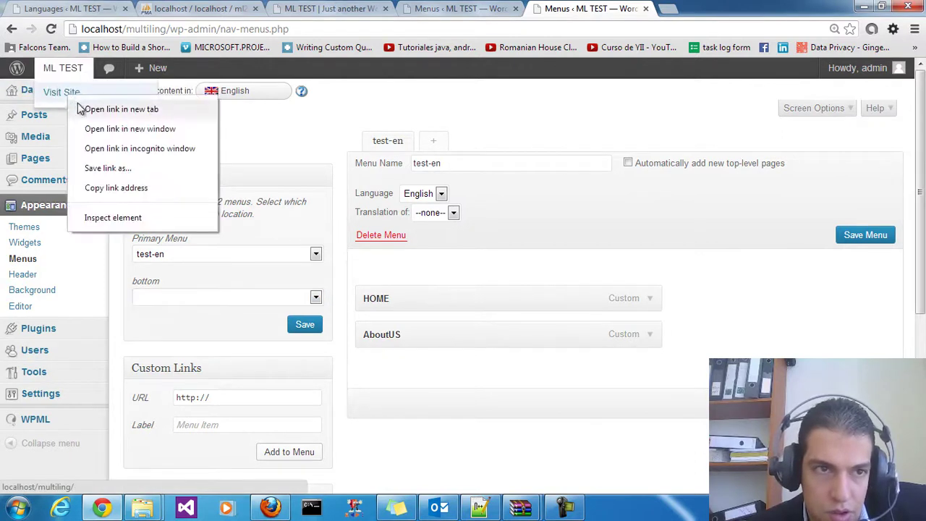
left_click(108, 107)
left_click(682, 7)
scroll(738, 219, "down", 8)
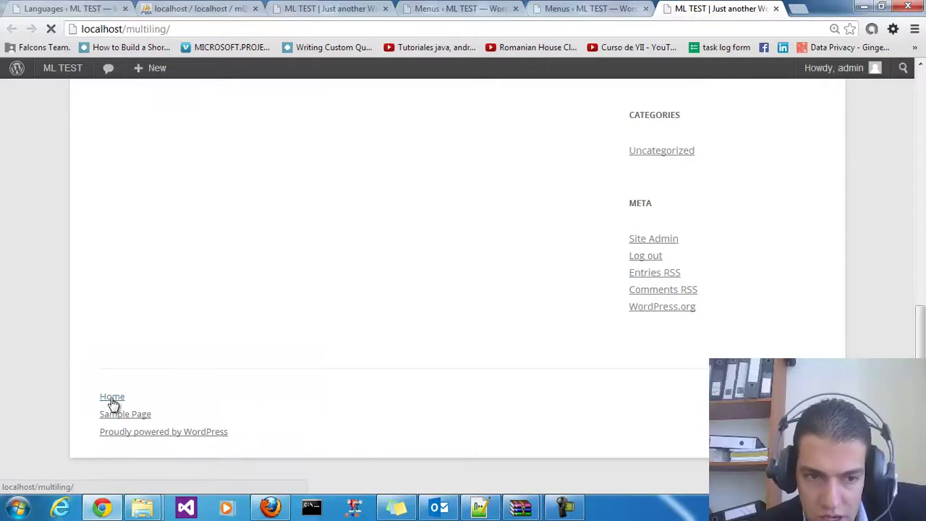
Assign test-en to the English bottom location and test-ar to the Arabic one, then save.
left_click(591, 8)
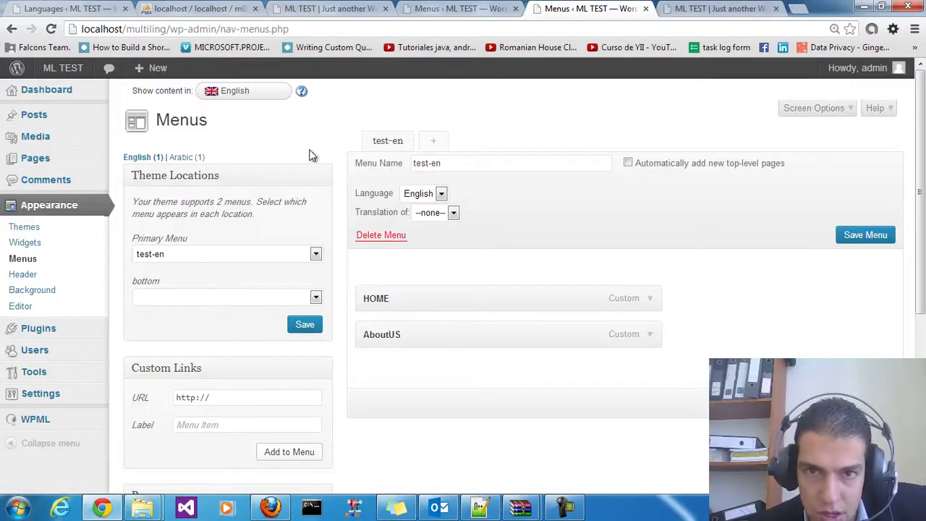
left_click(210, 298)
left_click(171, 323)
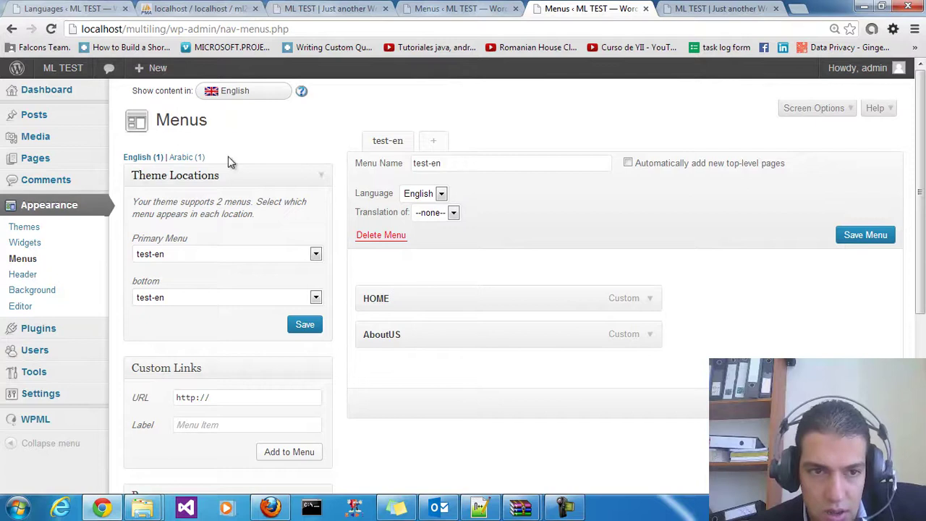
left_click(191, 158)
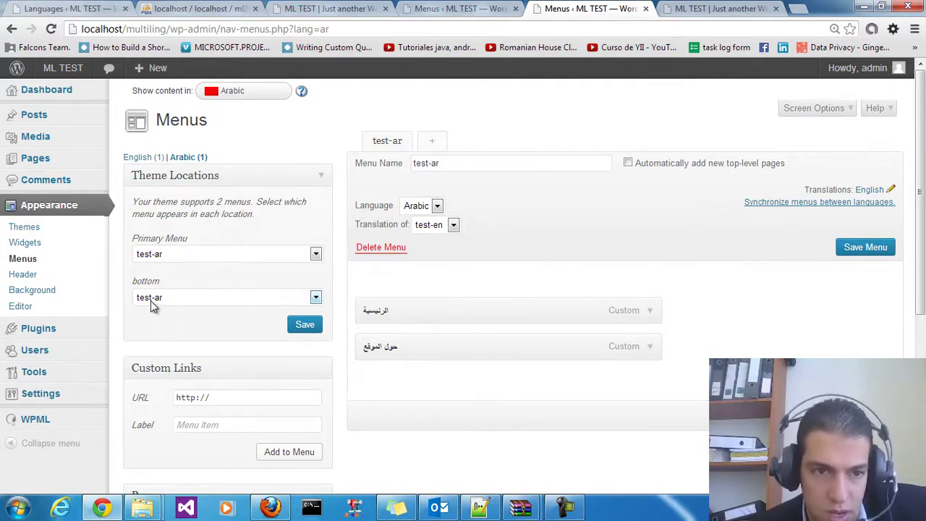
left_click(302, 329)
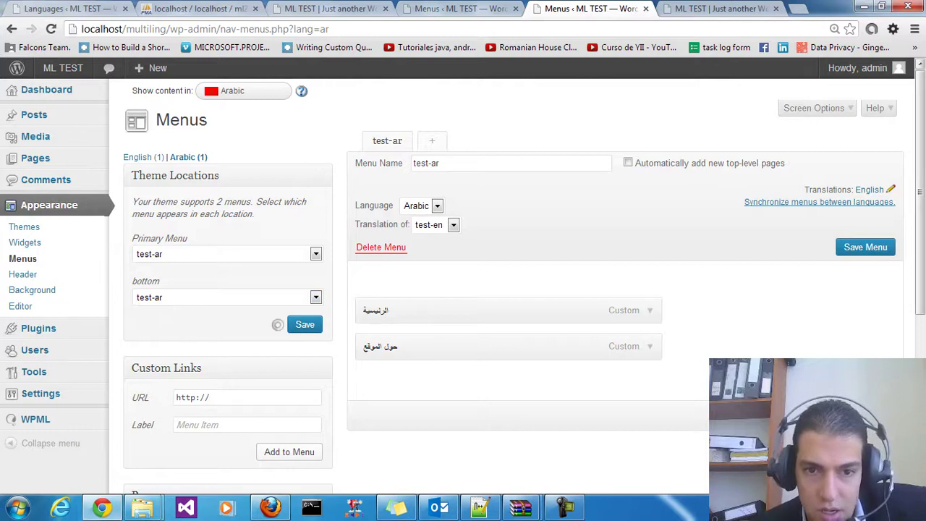
Reload the front page so the footer shows HOME and AboutUS.
left_click(706, 7)
right_click(504, 191)
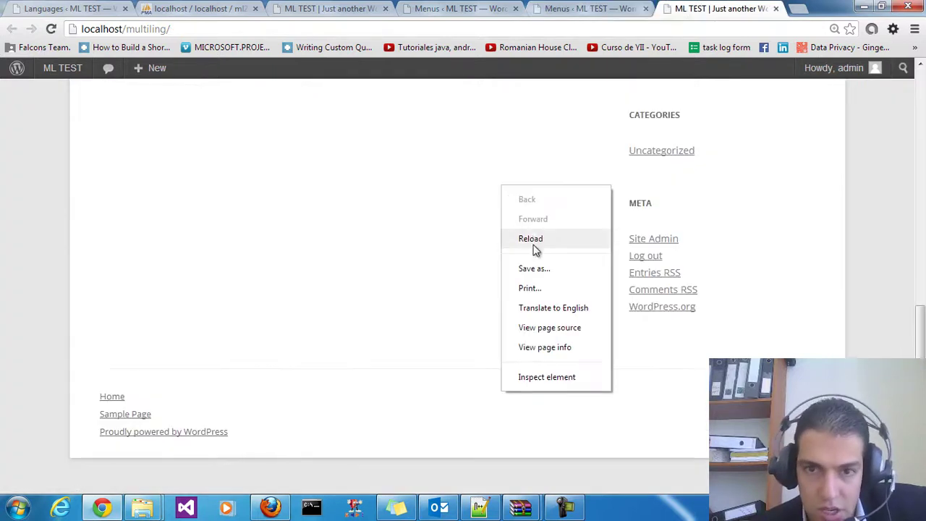
left_click(535, 248)
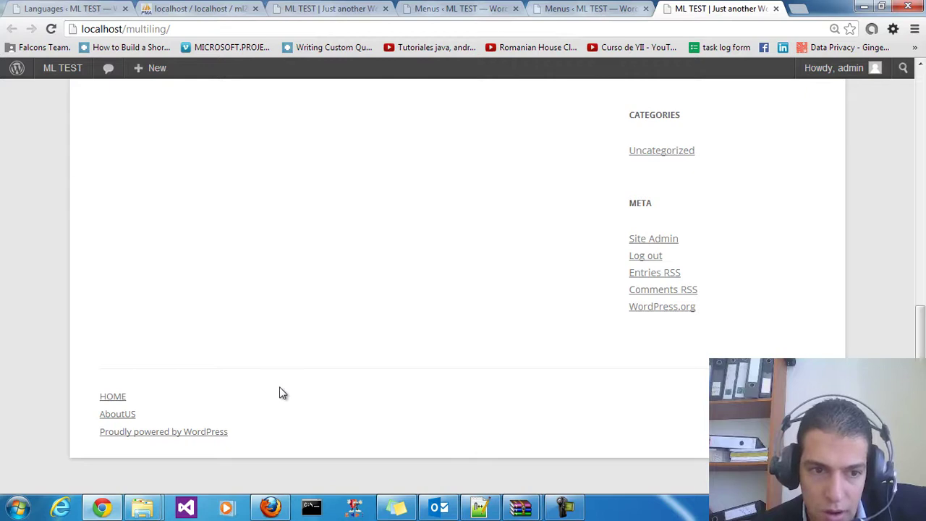
left_click(108, 398)
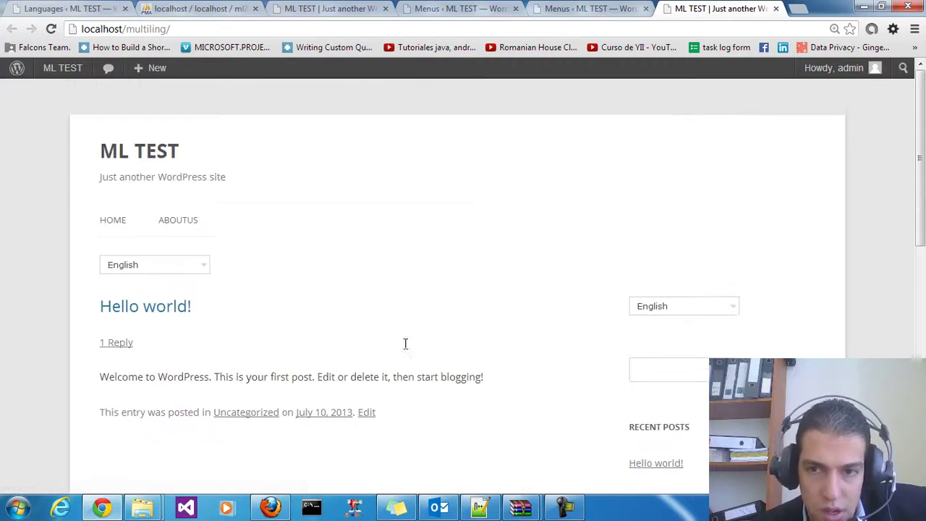
Switch the site to Arabic in the language switcher and look over the page.
left_click(136, 274)
left_click(138, 282)
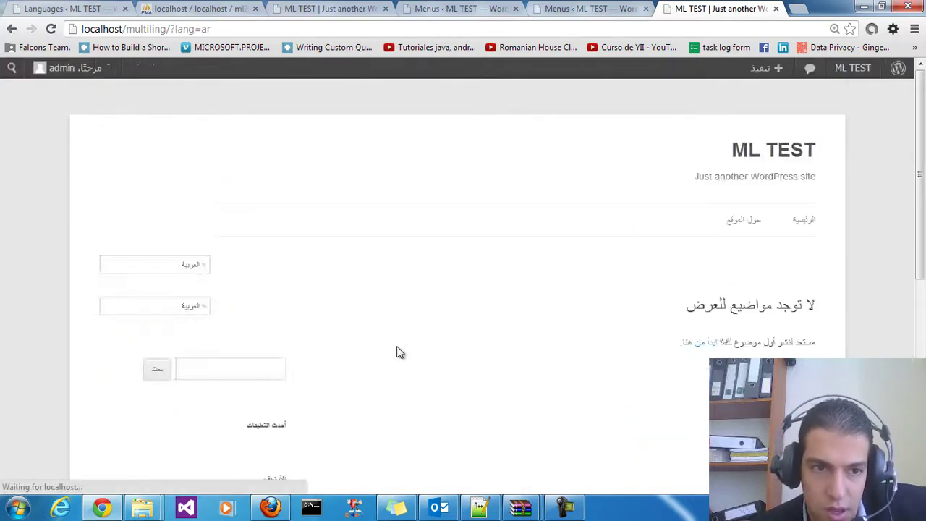
scroll(400, 352, "down", 5)
scroll(400, 352, "down", 1)
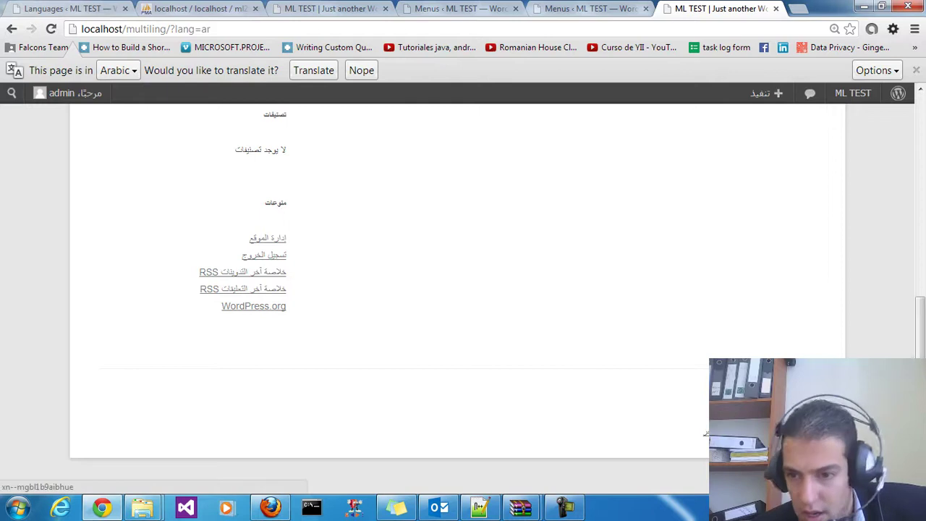
scroll(618, 416, "up", 10)
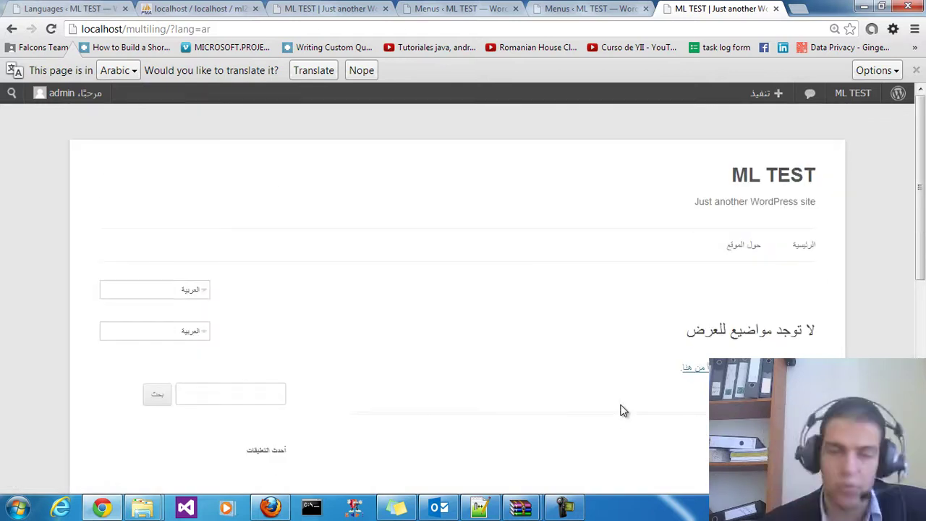